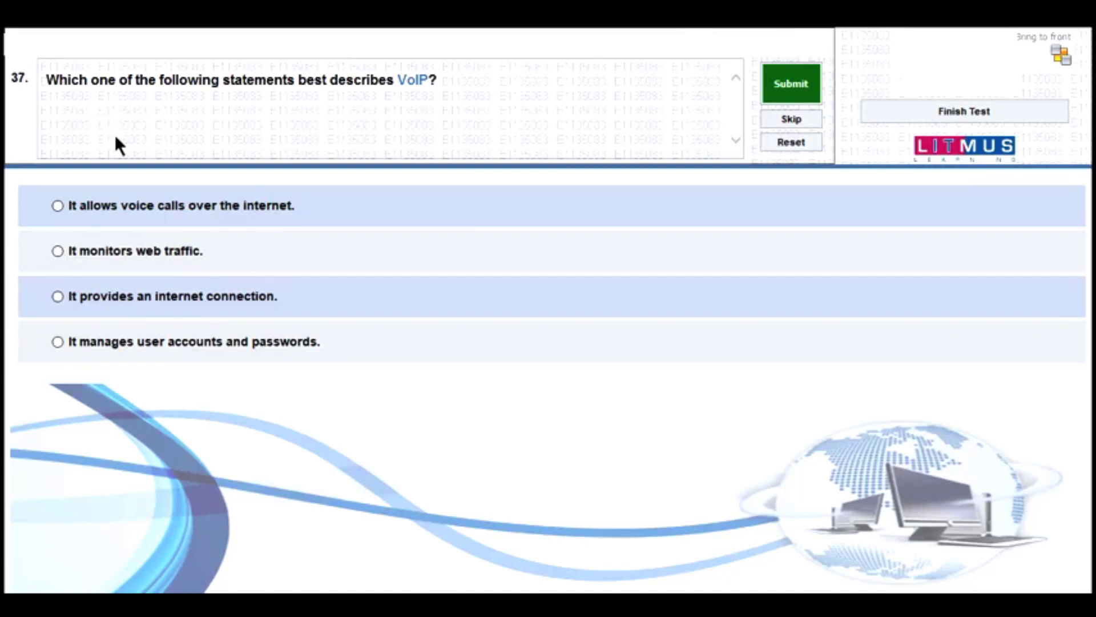
- Answer 37 with voice calls over the internet, 38 with unsolicited bulk email, and 39 with Cc displayed, Bcc hidden
click(128, 208)
click(789, 94)
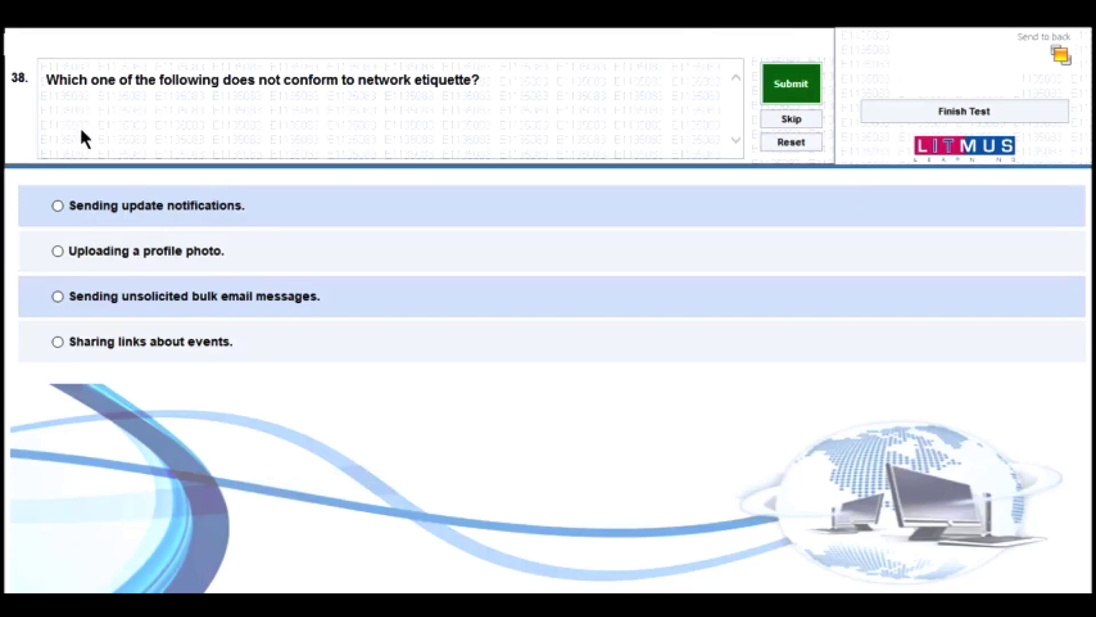
click(143, 298)
click(779, 92)
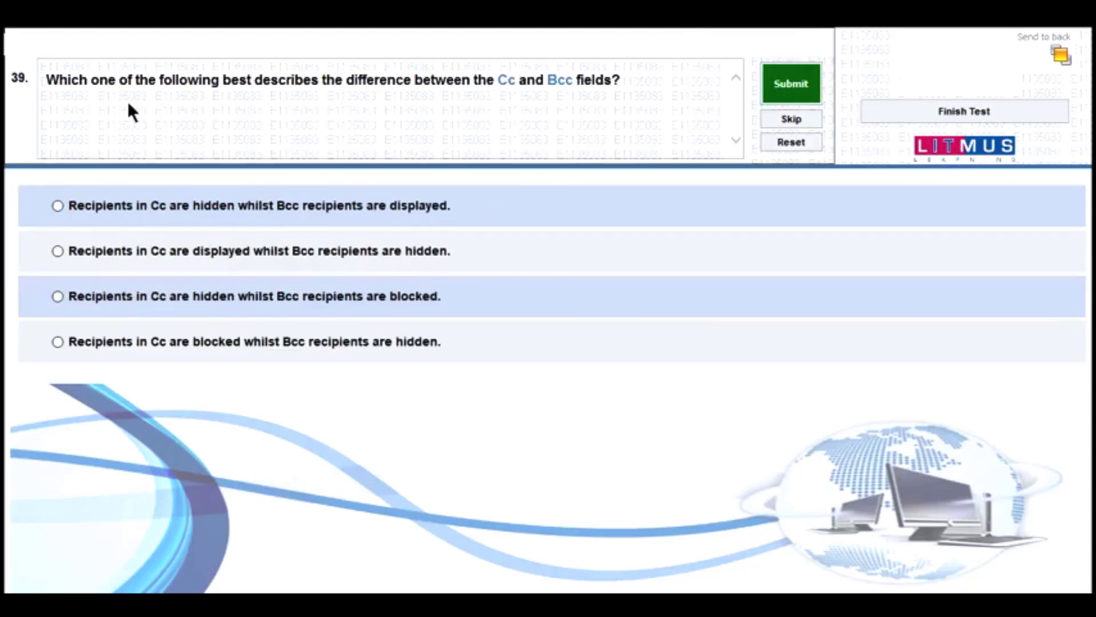
click(178, 251)
click(766, 84)
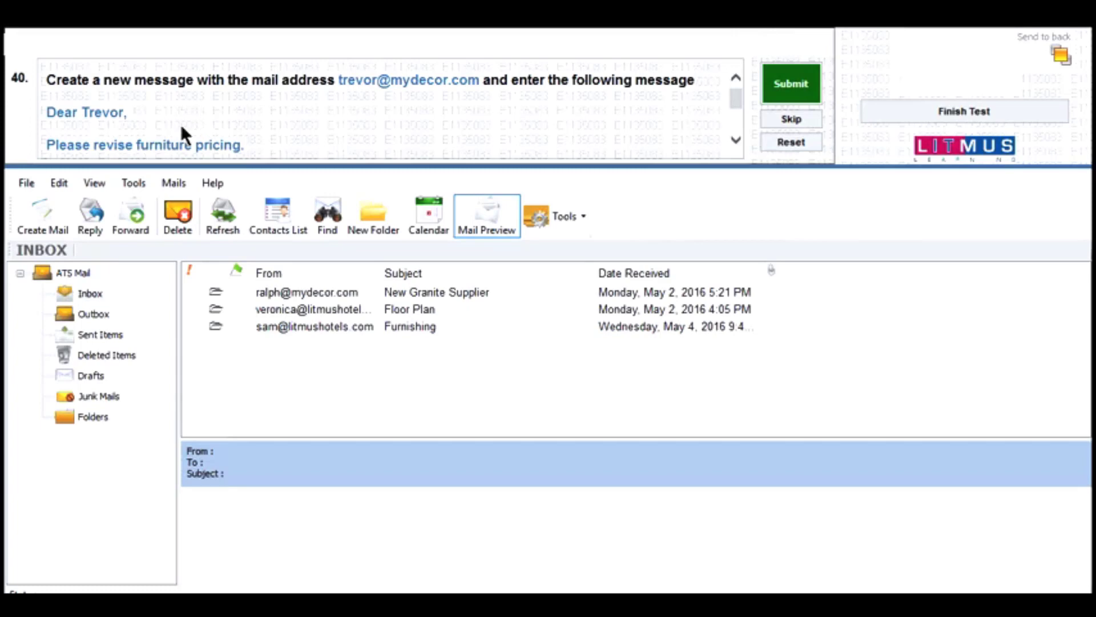
- Start a new mail message addressed to the recipient's e-mail address
click(50, 207)
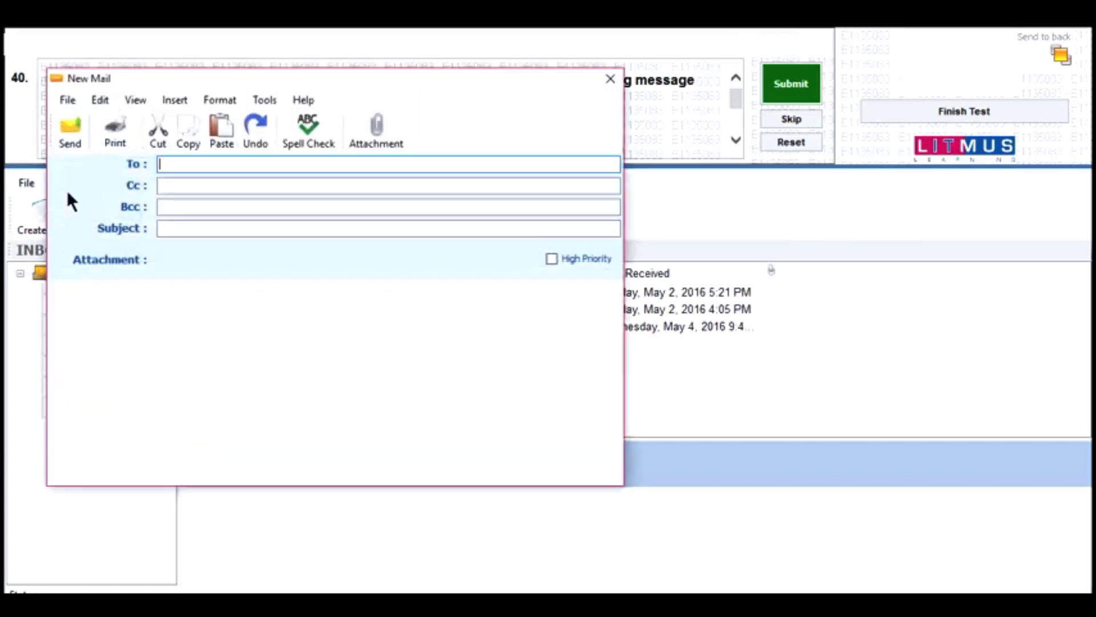
drag(146, 81, 212, 179)
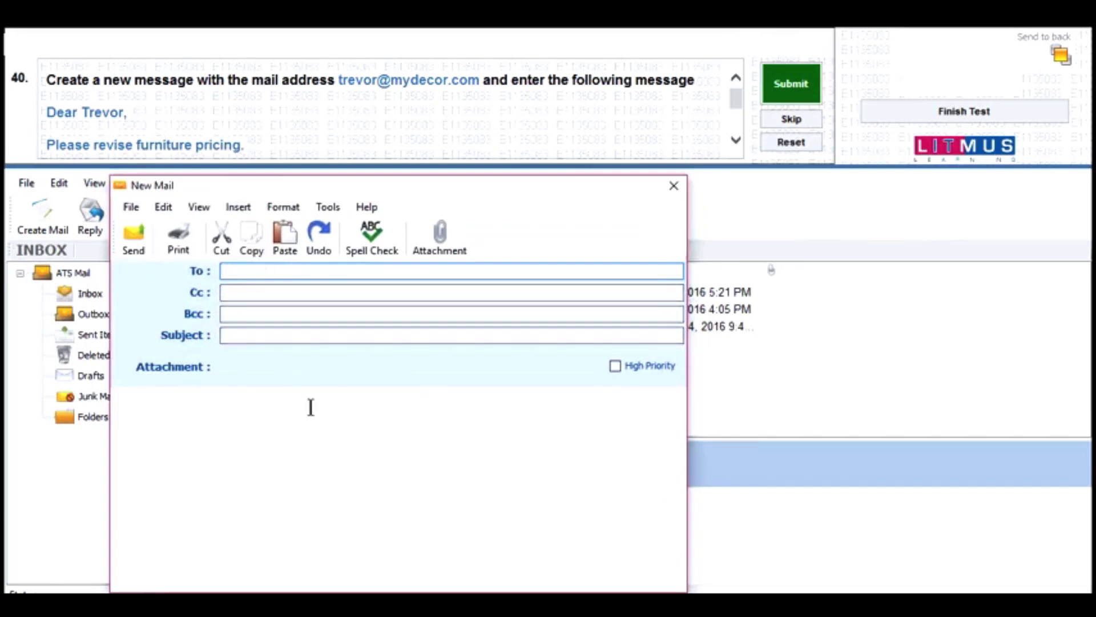
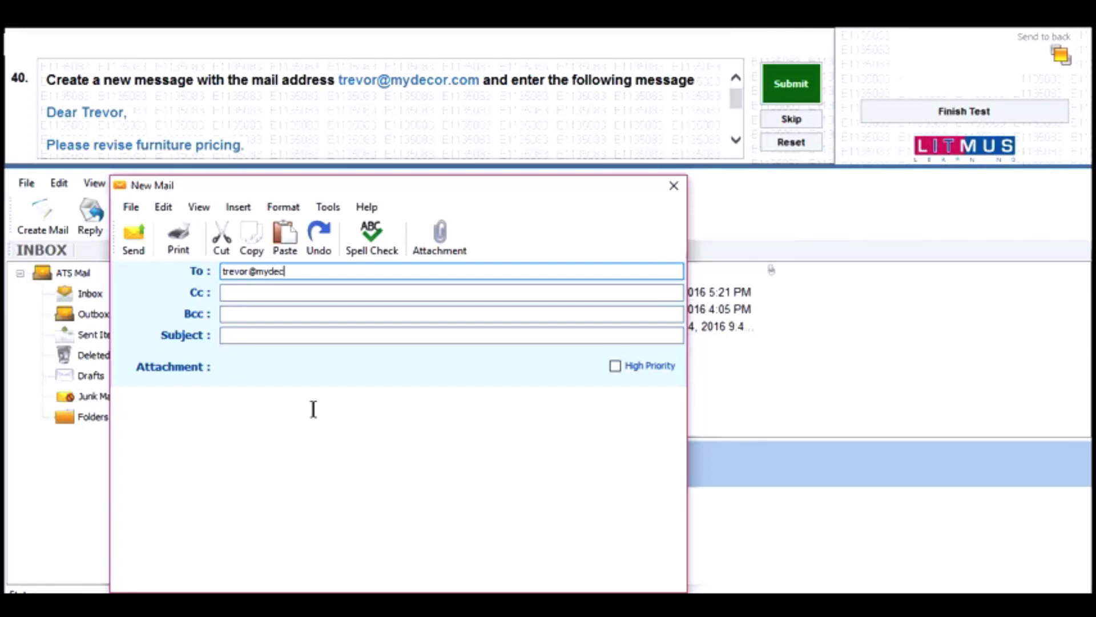
- Write a greeting and 'Please revise furniture pricing.', sign off with 'Regards,' and the sender's name, then send and submit
click(149, 421)
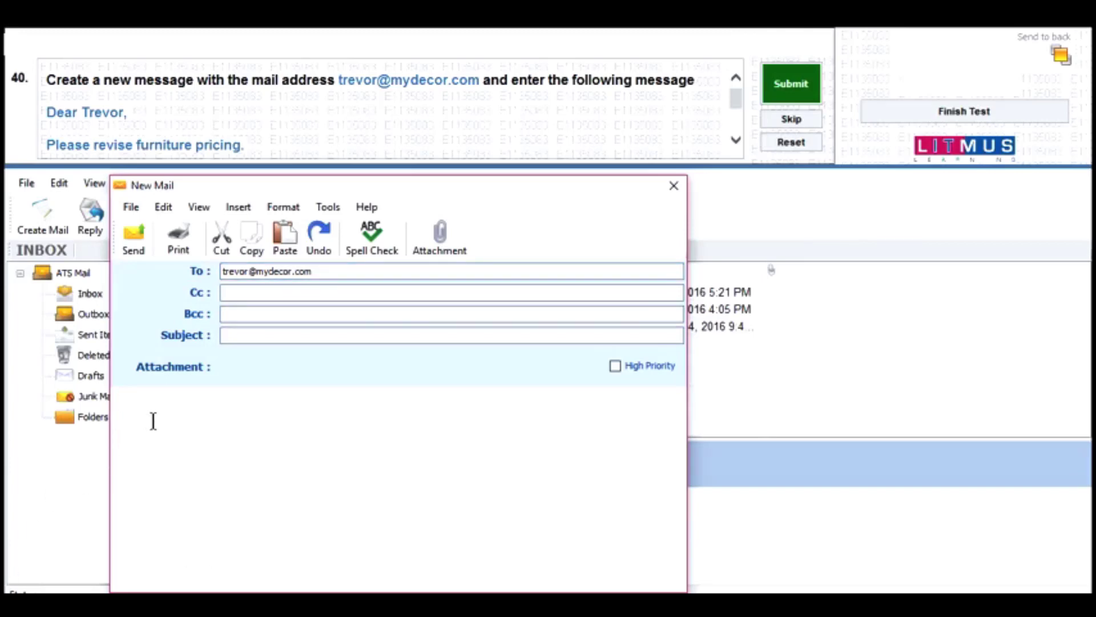
text(Dear Trevor,)
key(Return)
key(Return)
text(Please rev)
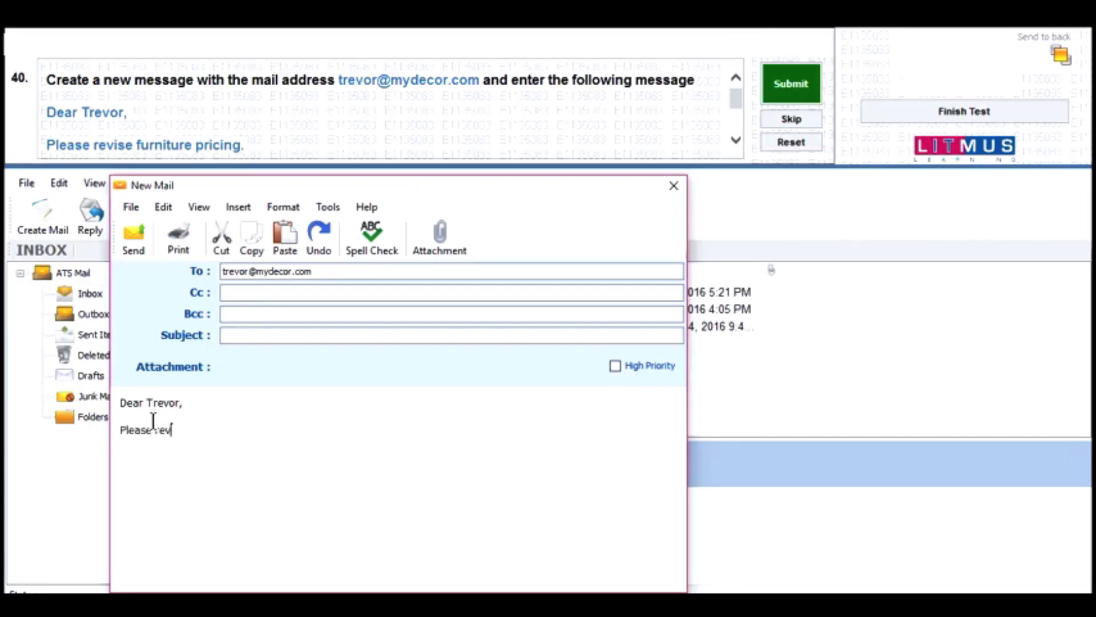
text(ise furniture pric)
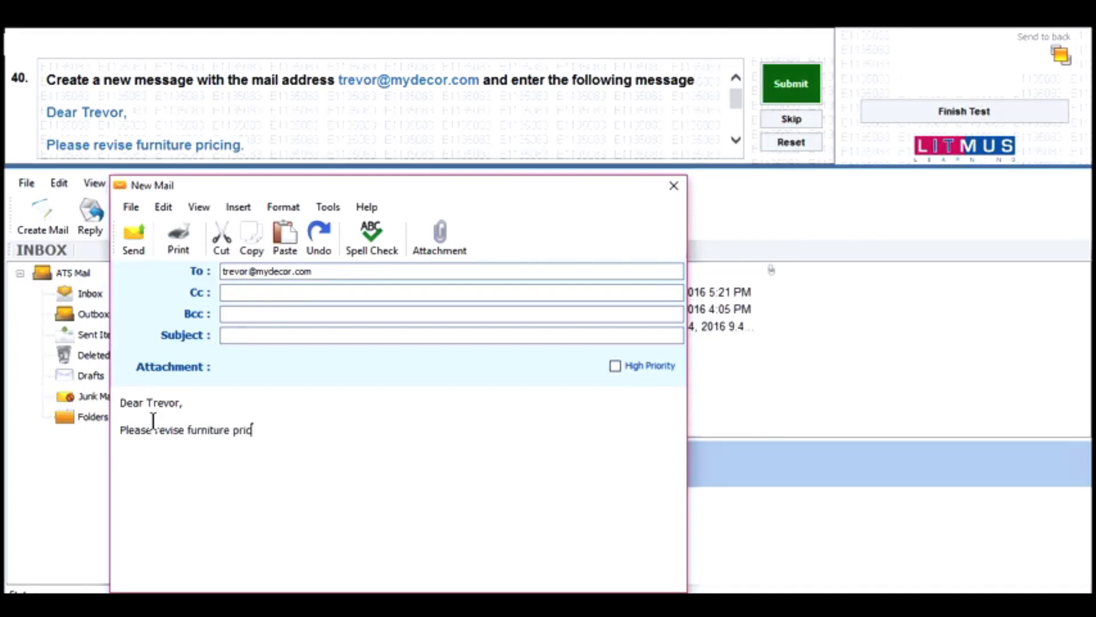
text(ing.)
scroll(150, 122, down, 3)
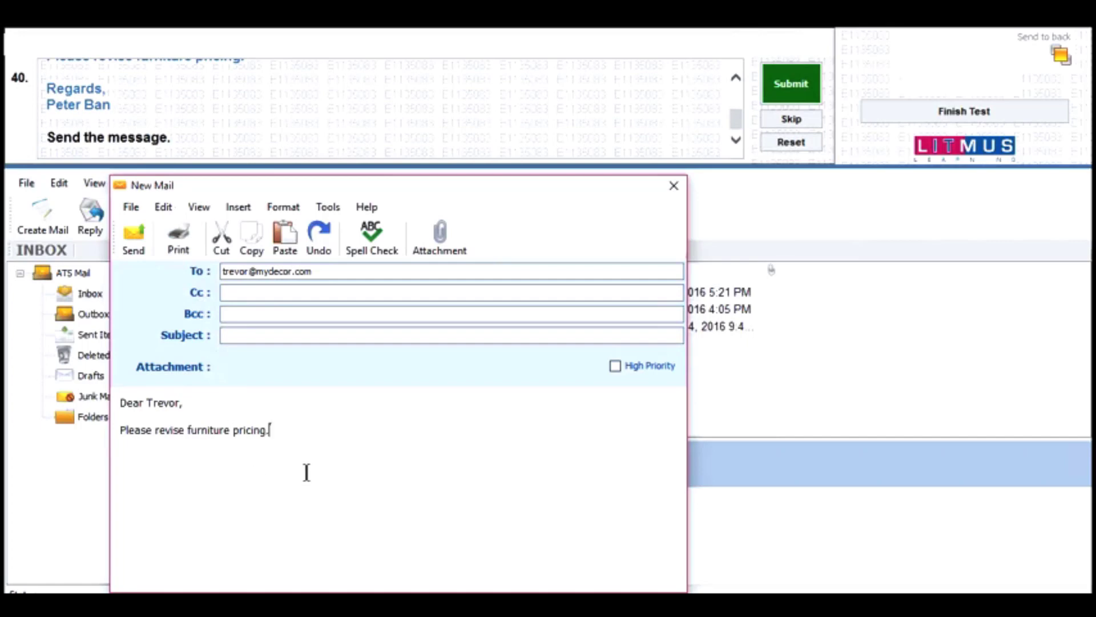
key(Return)
key(Return)
text(Regards,)
key(Return)
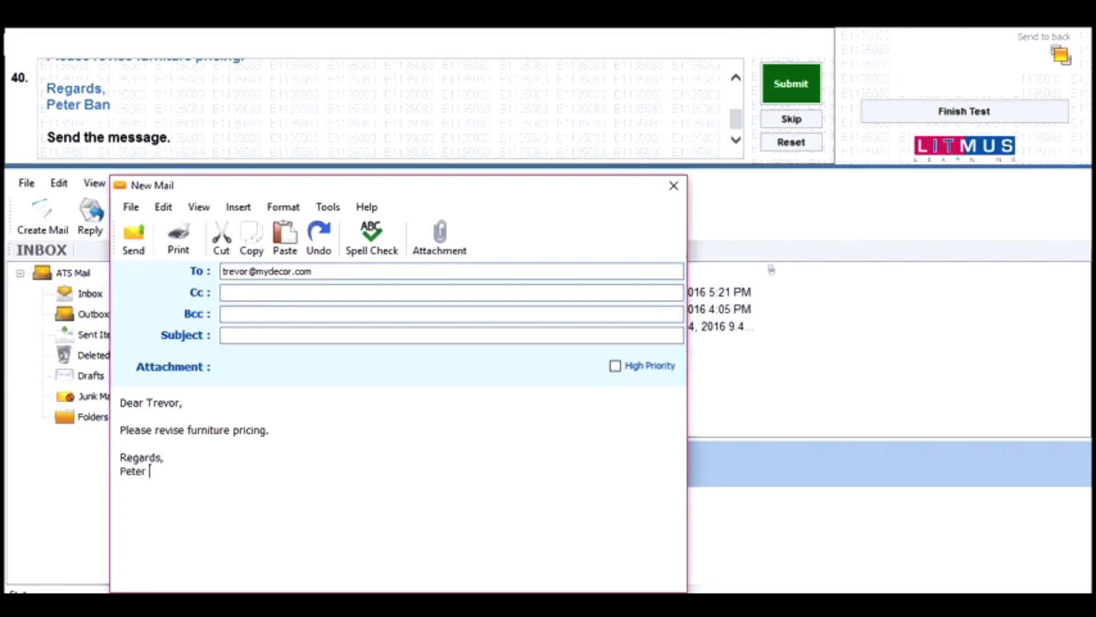
click(133, 252)
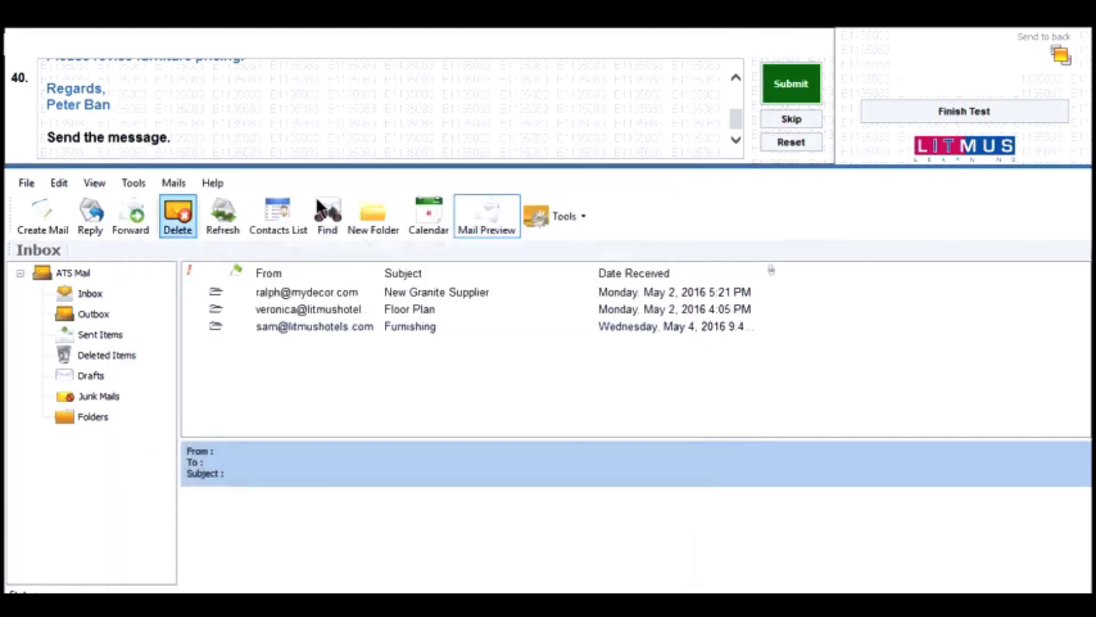
click(768, 86)
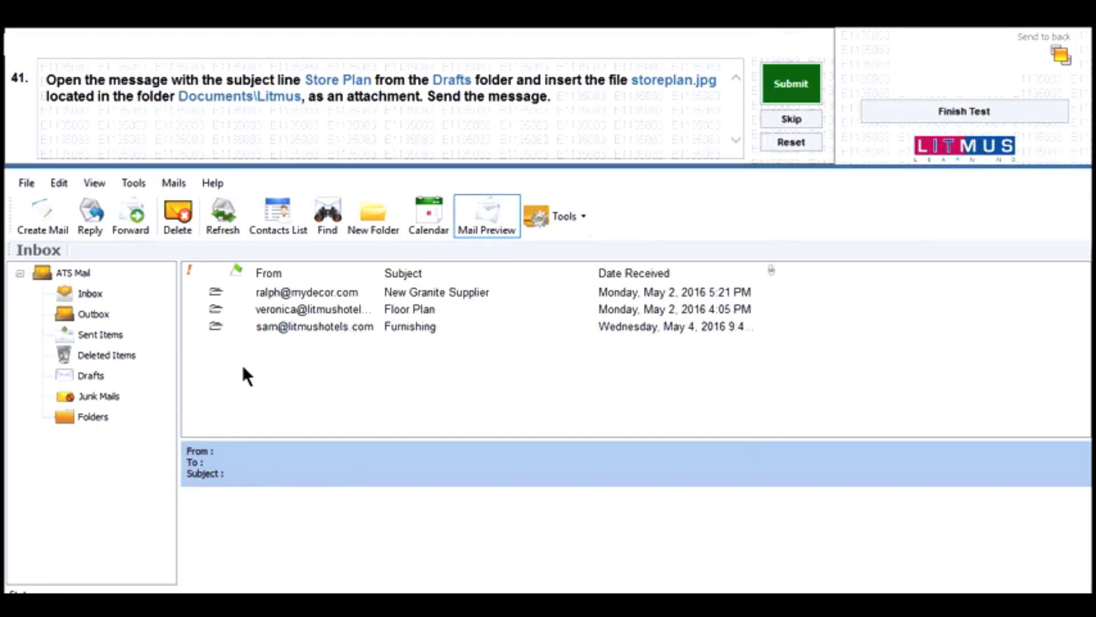
- Attach storeplan.jpg to the Store Plan draft in Drafts, send it, and submit question 41
click(87, 374)
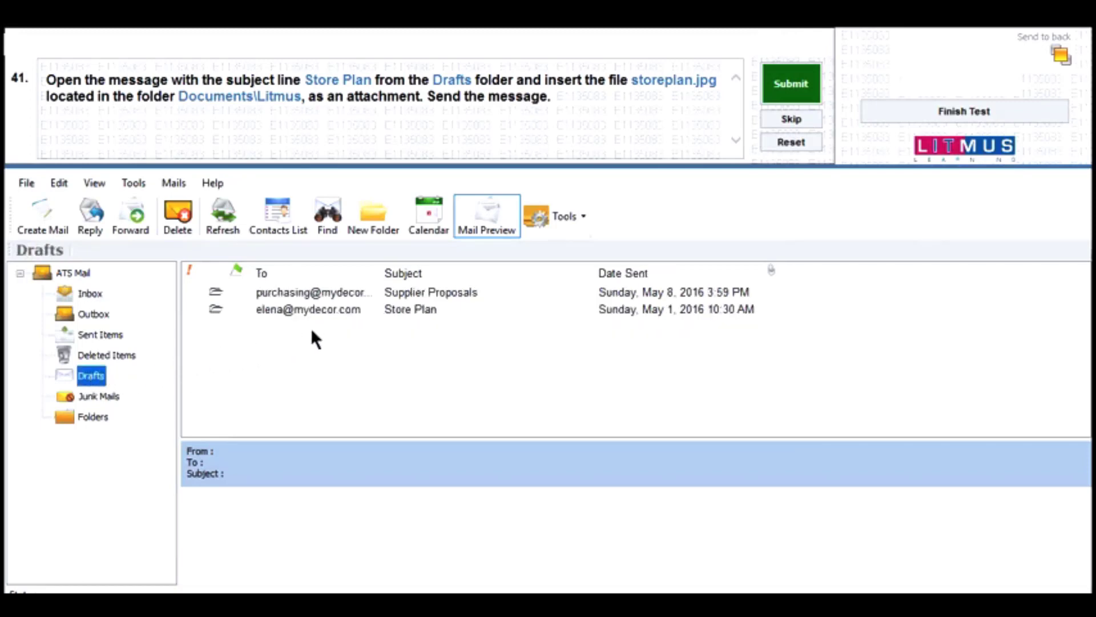
double_click(399, 309)
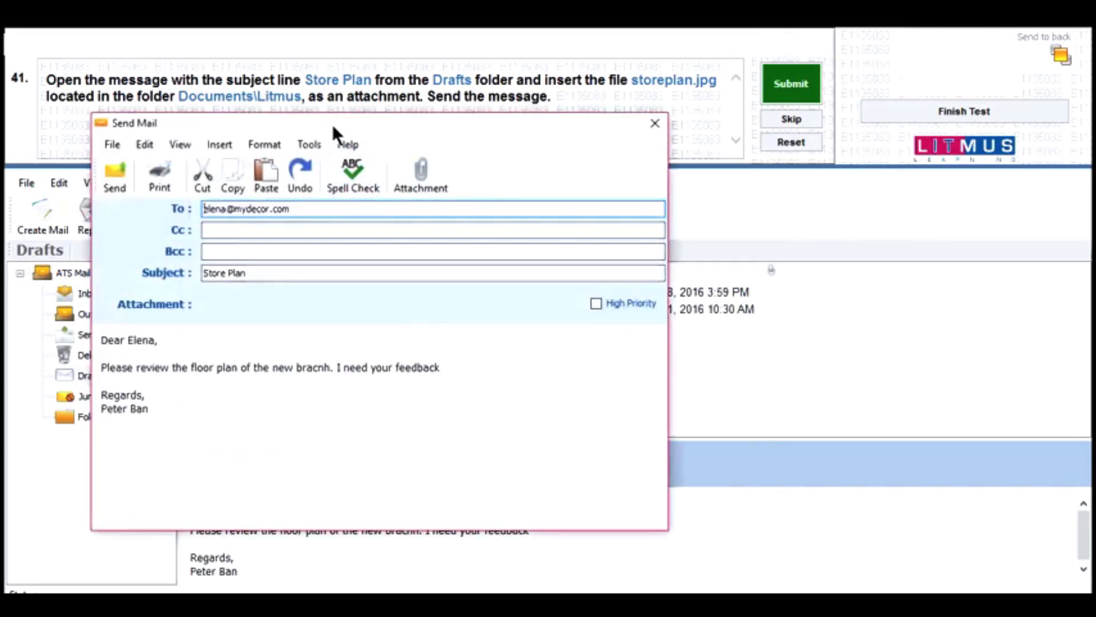
drag(327, 121, 399, 179)
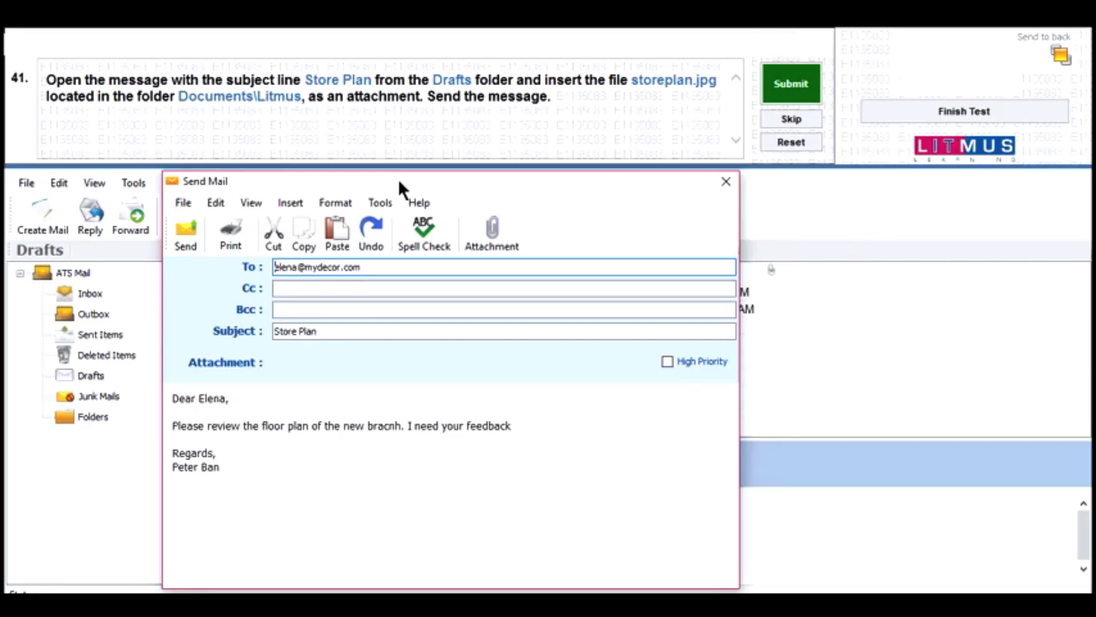
click(474, 221)
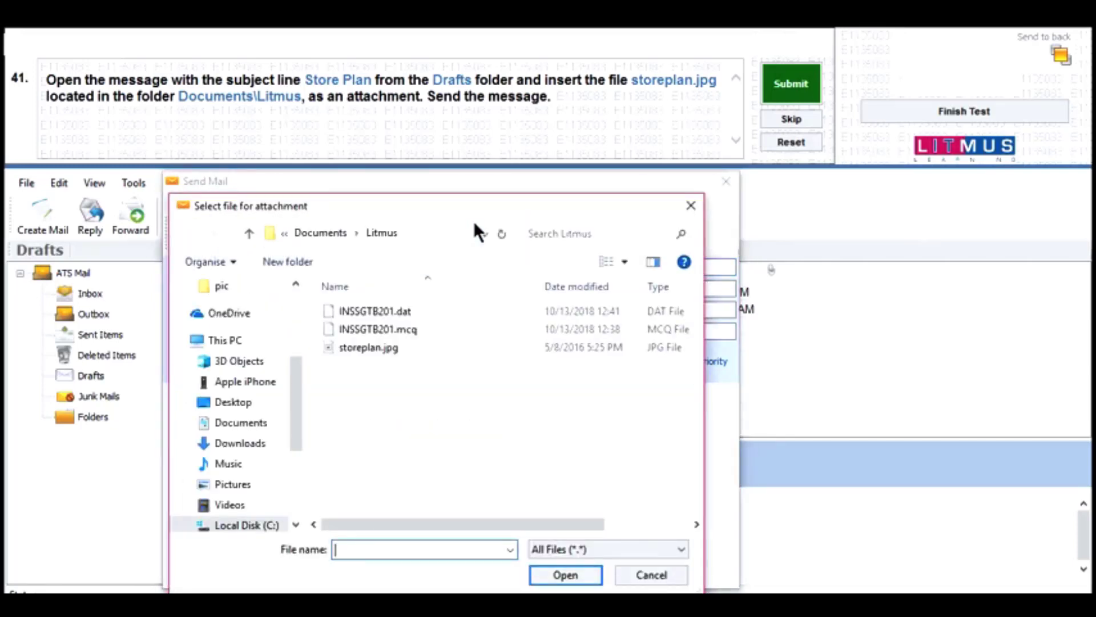
click(366, 347)
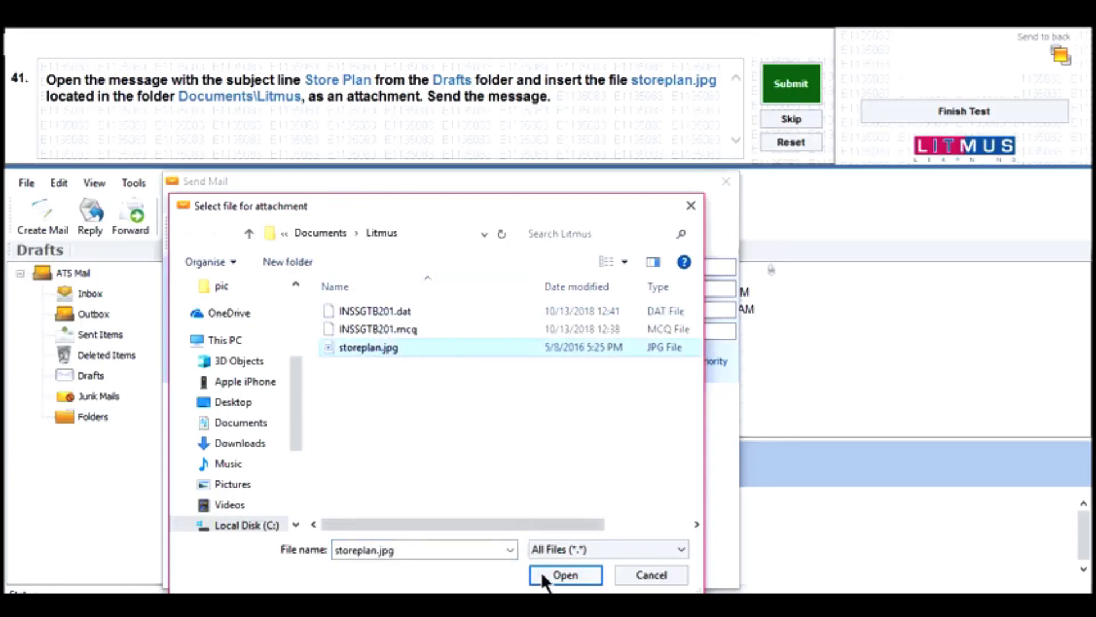
click(554, 575)
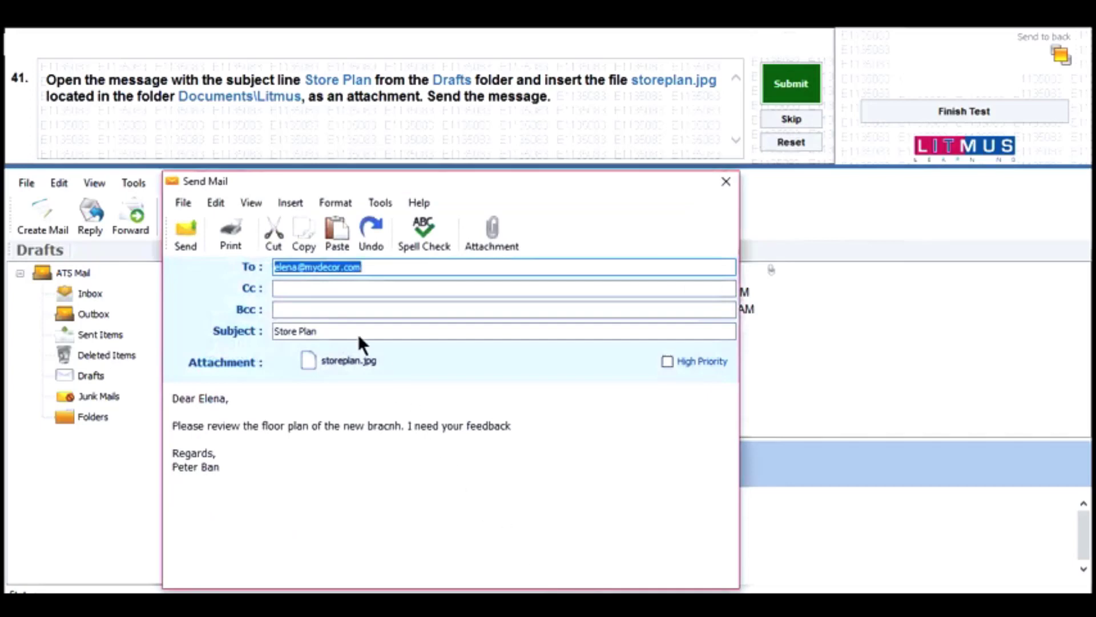
click(184, 220)
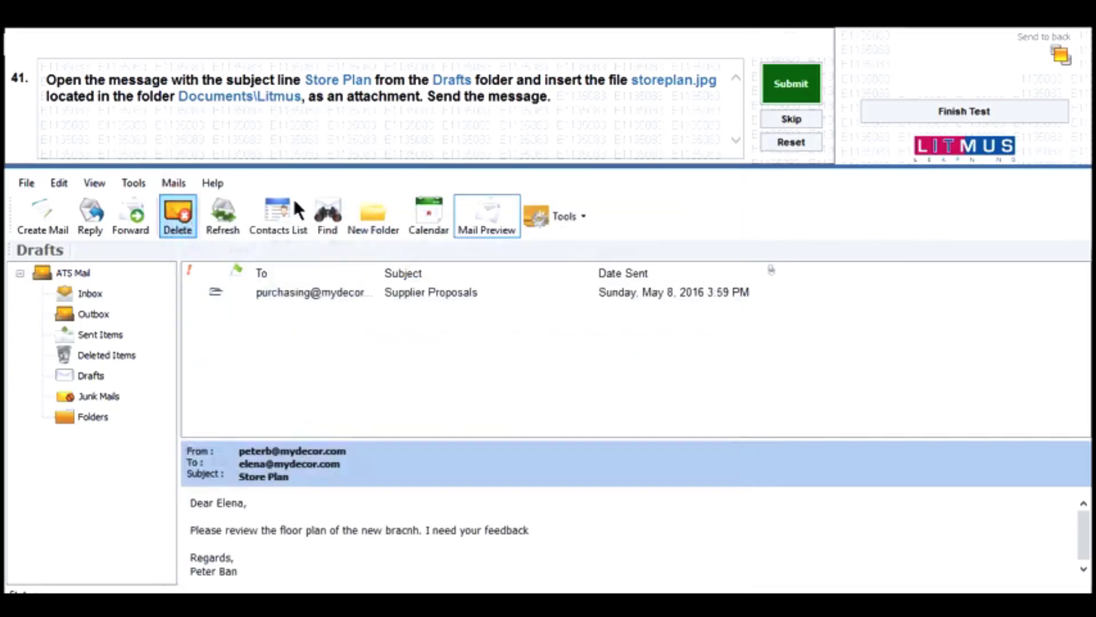
click(769, 86)
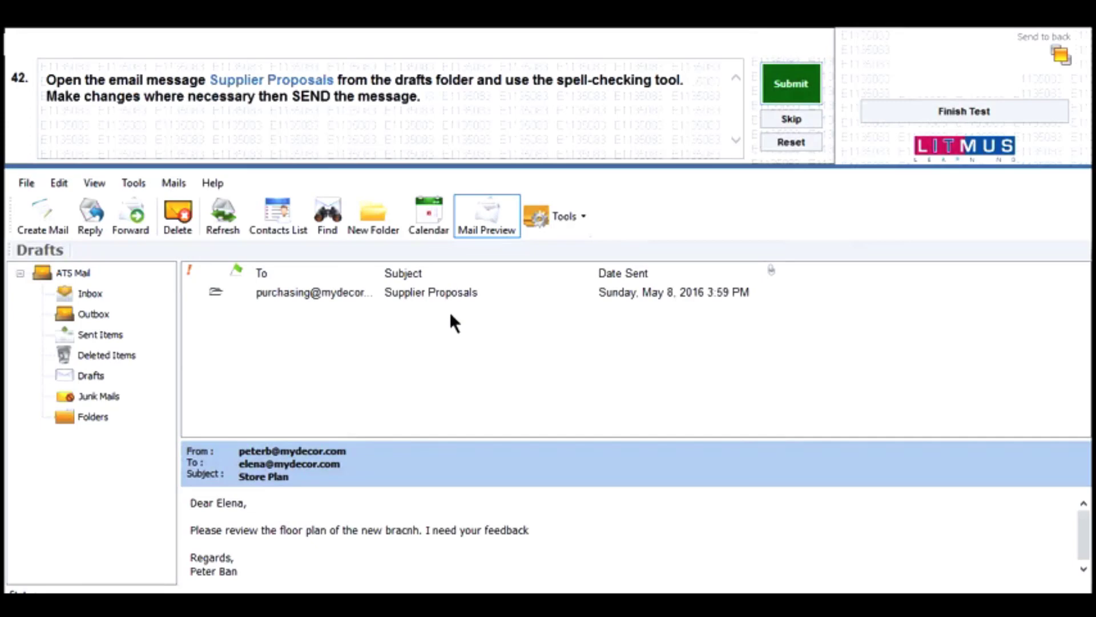
- Spell-check the Supplier Proposals draft, send it, and submit question 42
double_click(418, 292)
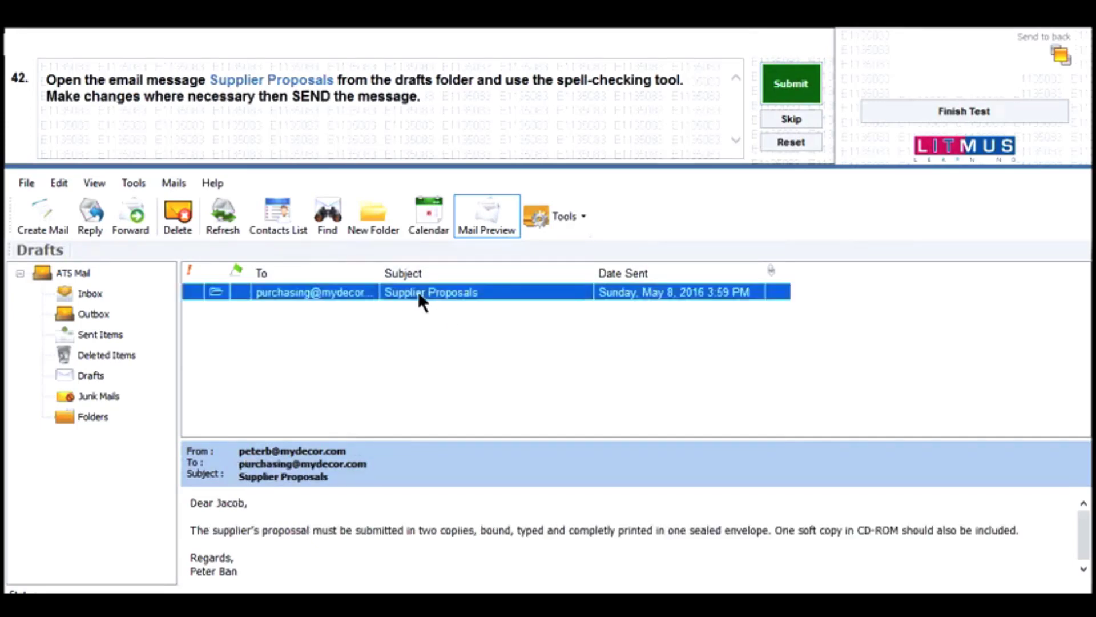
drag(381, 171, 414, 212)
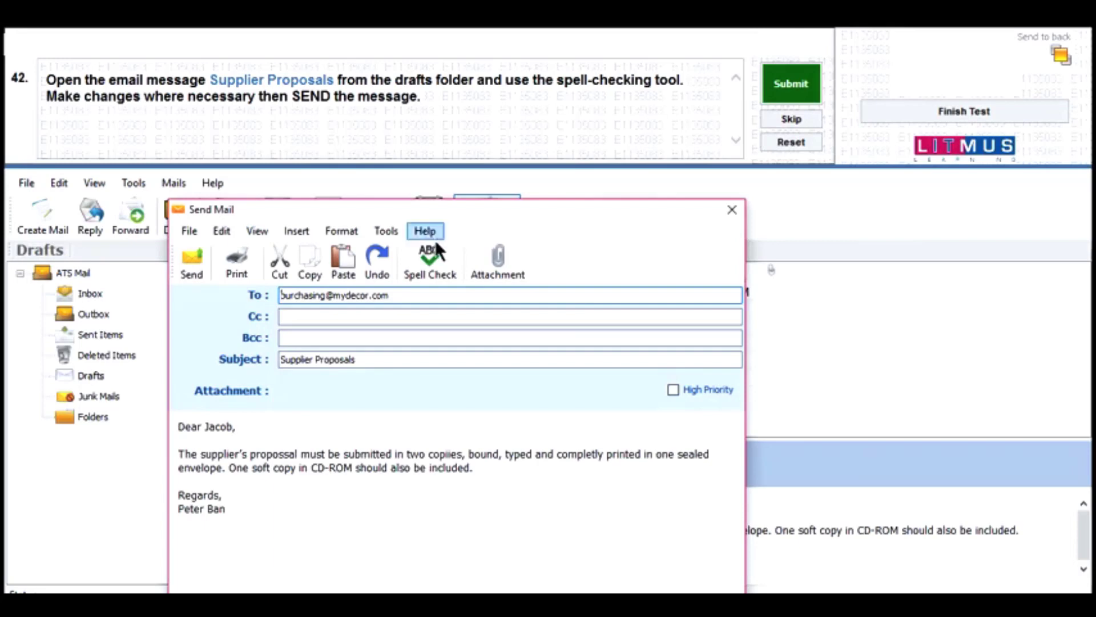
click(436, 254)
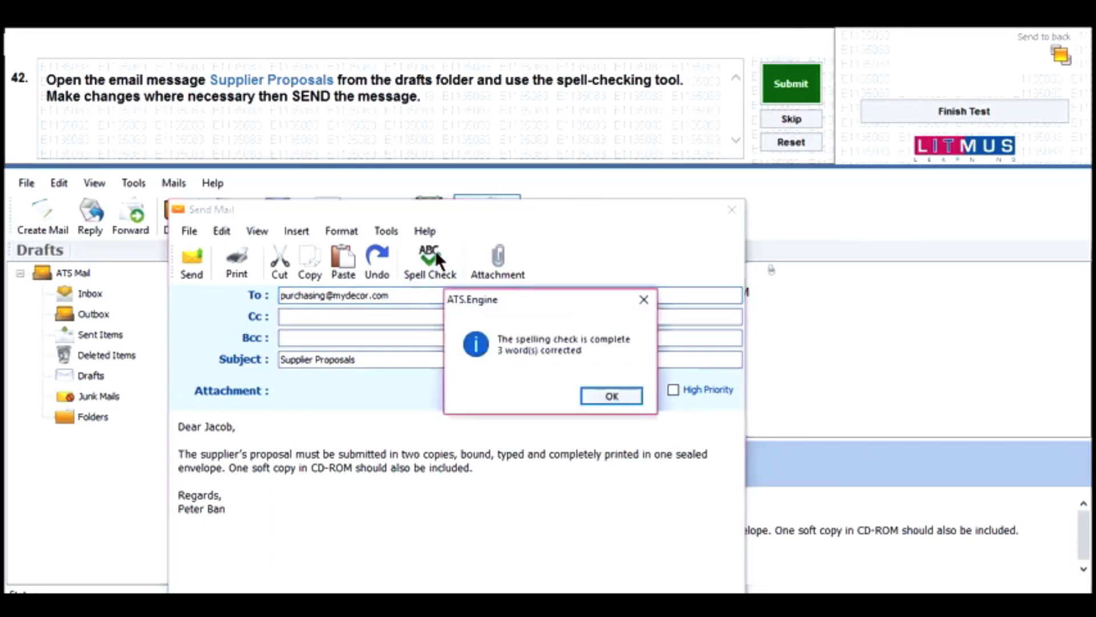
click(602, 395)
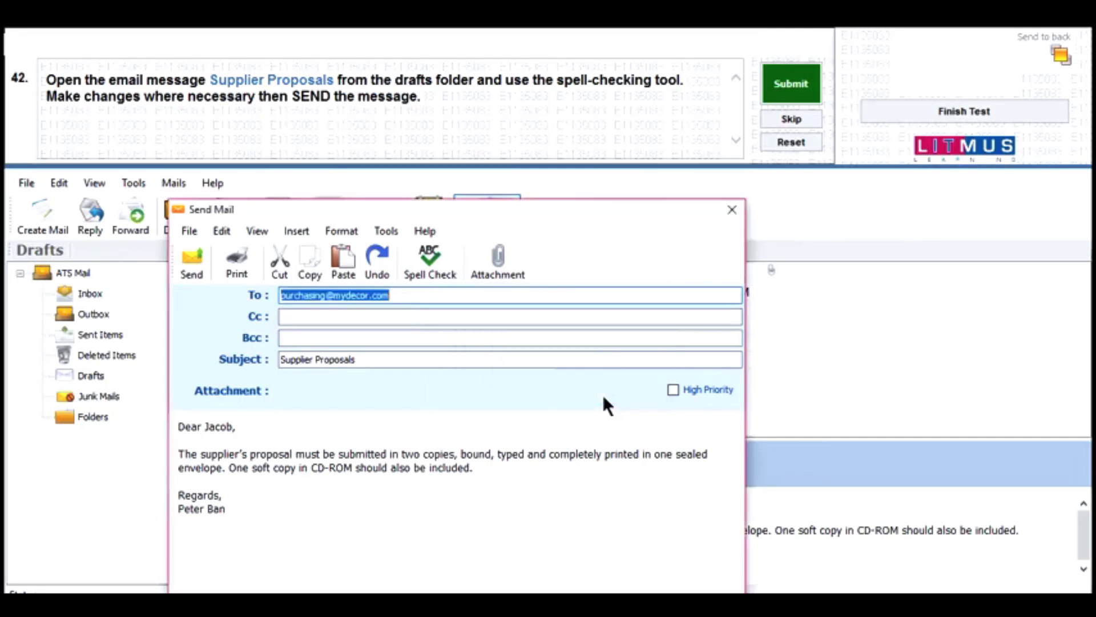
click(190, 266)
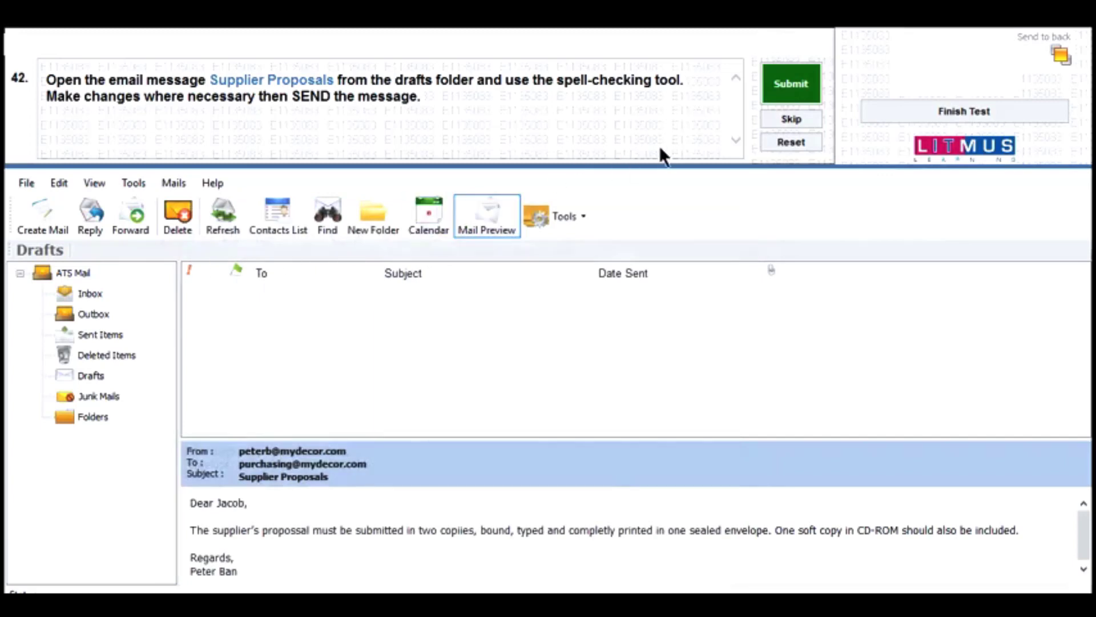
click(768, 99)
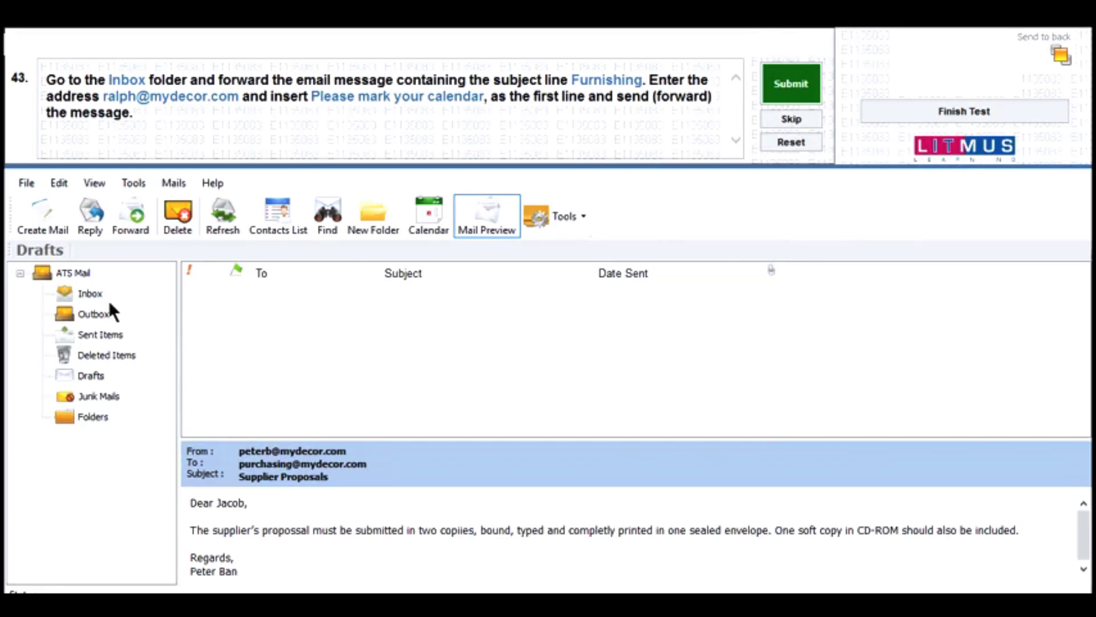
- Forward the Furnishing email from the Inbox to the recipient's e-mail address
click(92, 297)
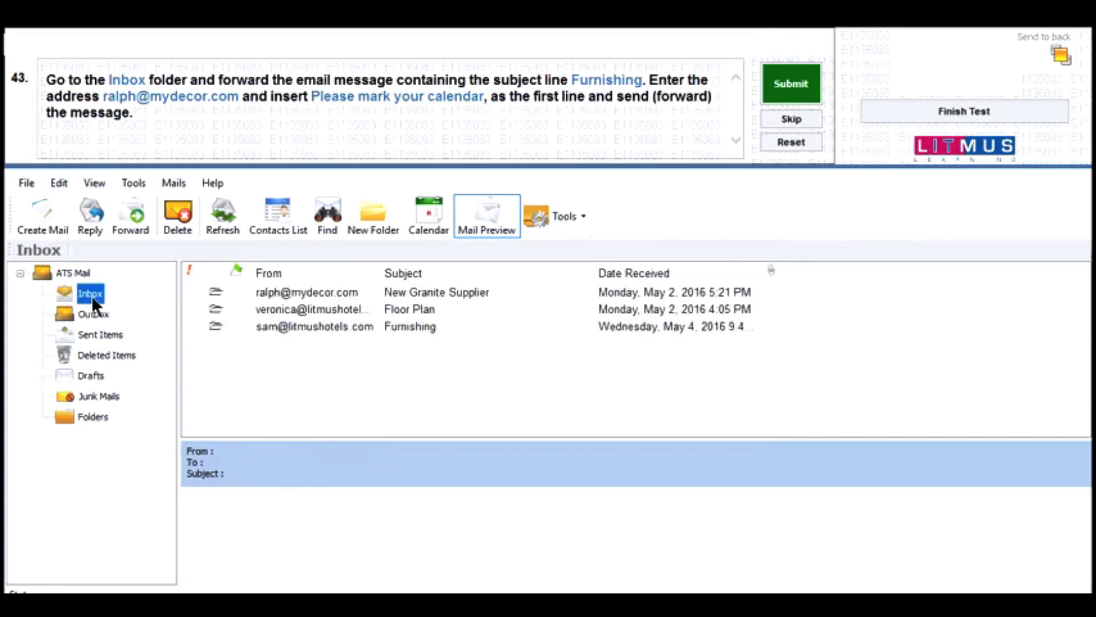
click(330, 348)
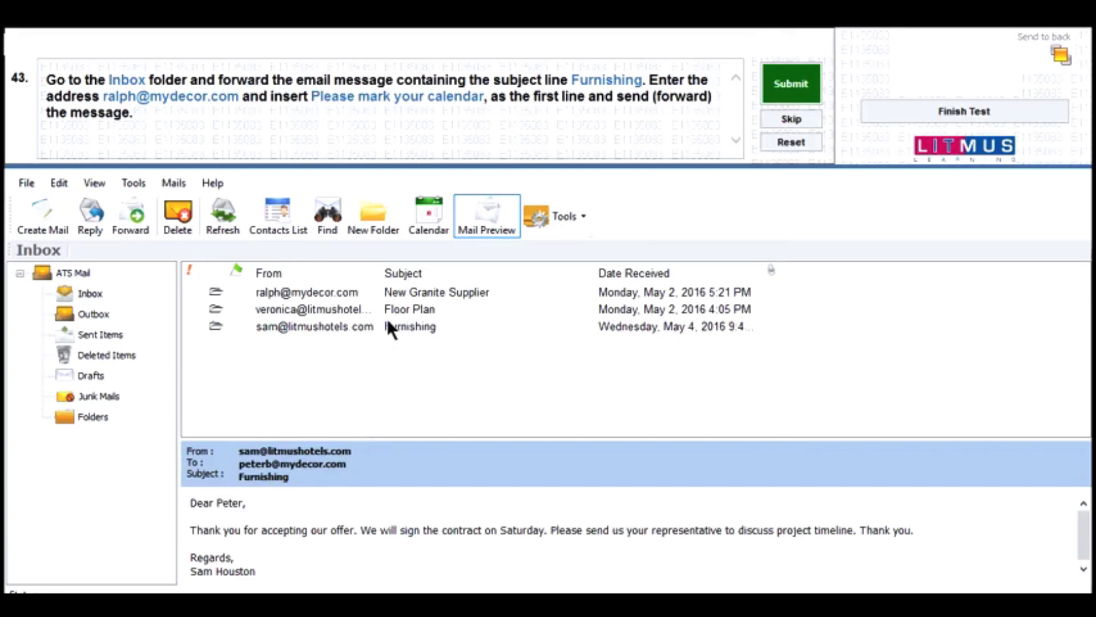
click(388, 322)
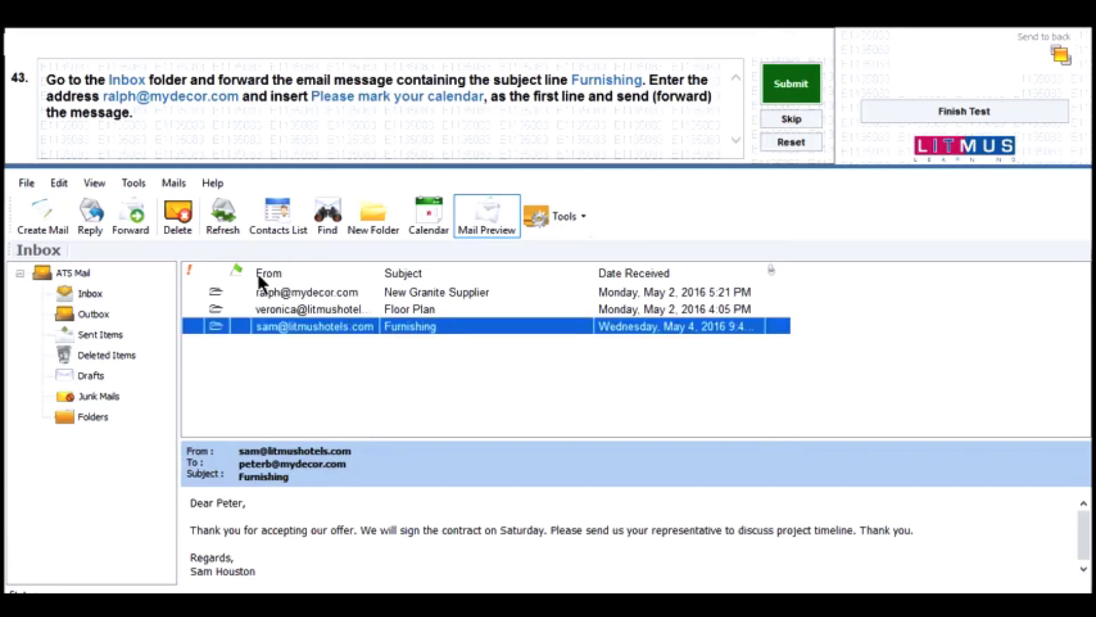
click(122, 224)
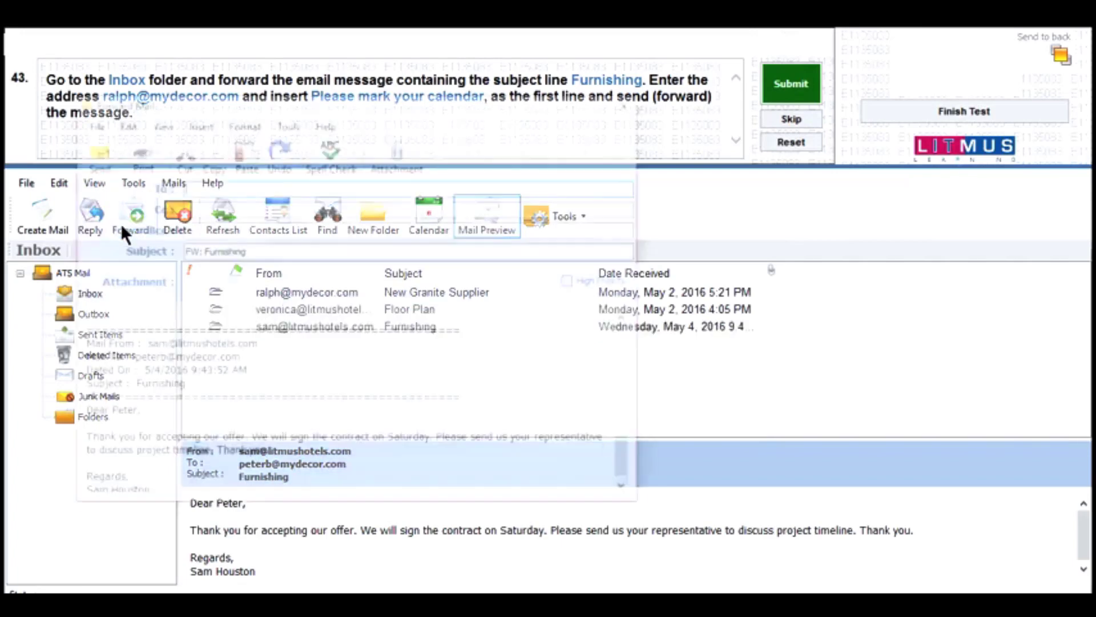
drag(265, 102, 296, 186)
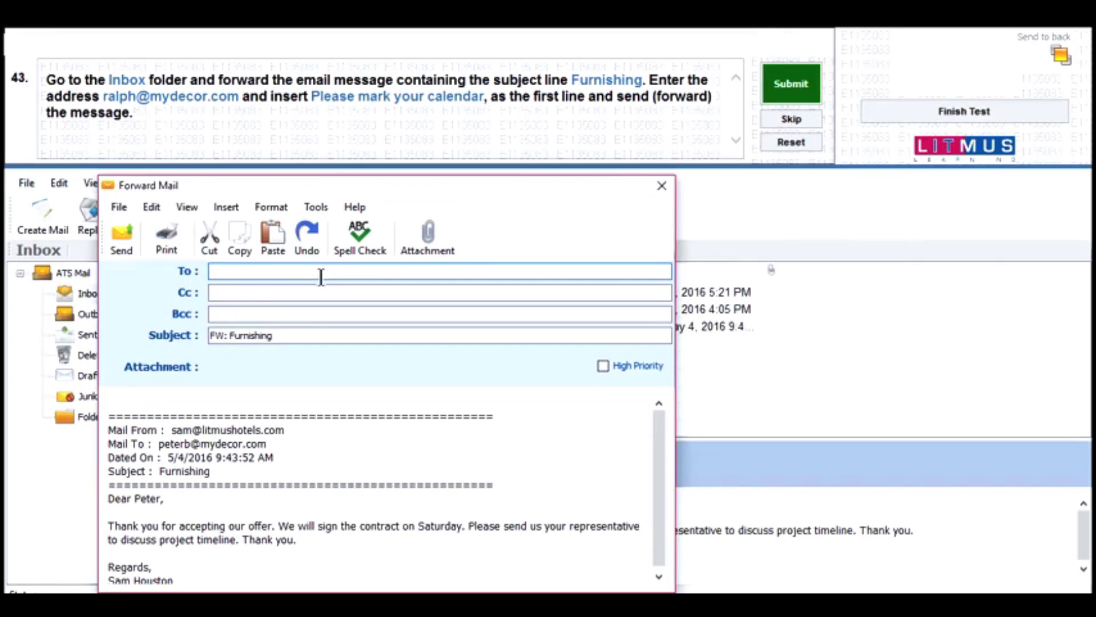
- Add 'Please mark your calendar' as the first body line, send the forward, and submit
click(242, 401)
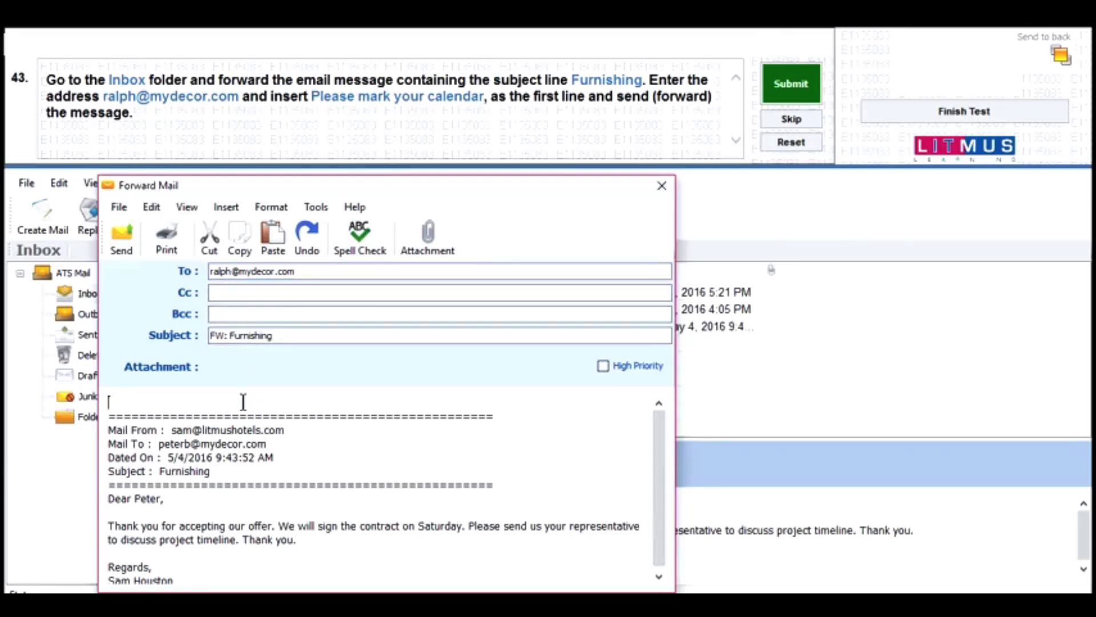
text(Please mark your c)
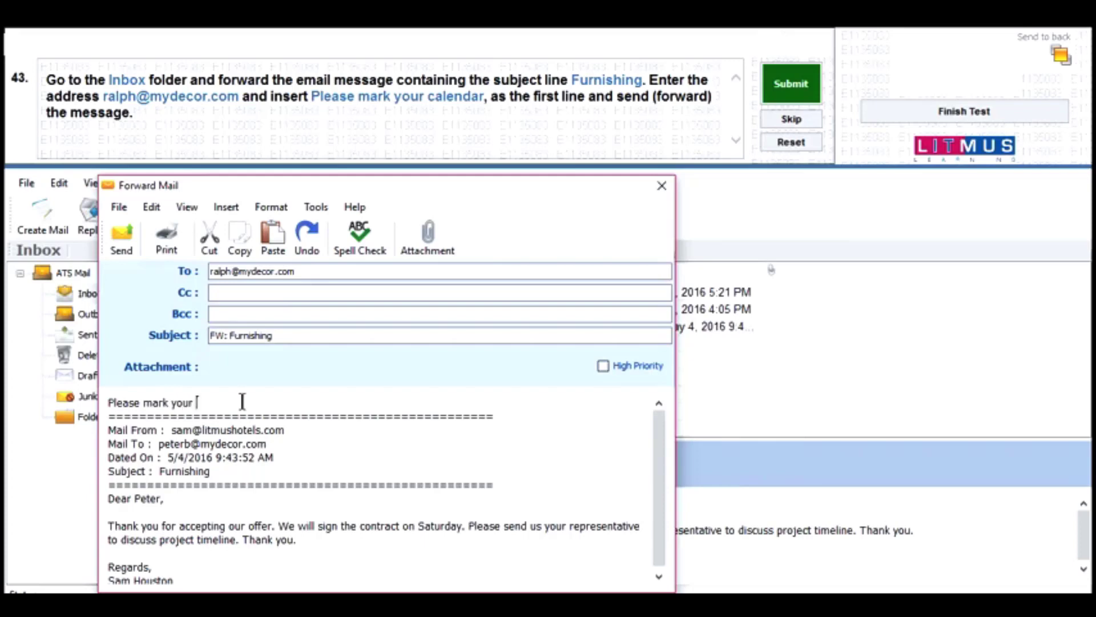
text(alendar)
click(122, 234)
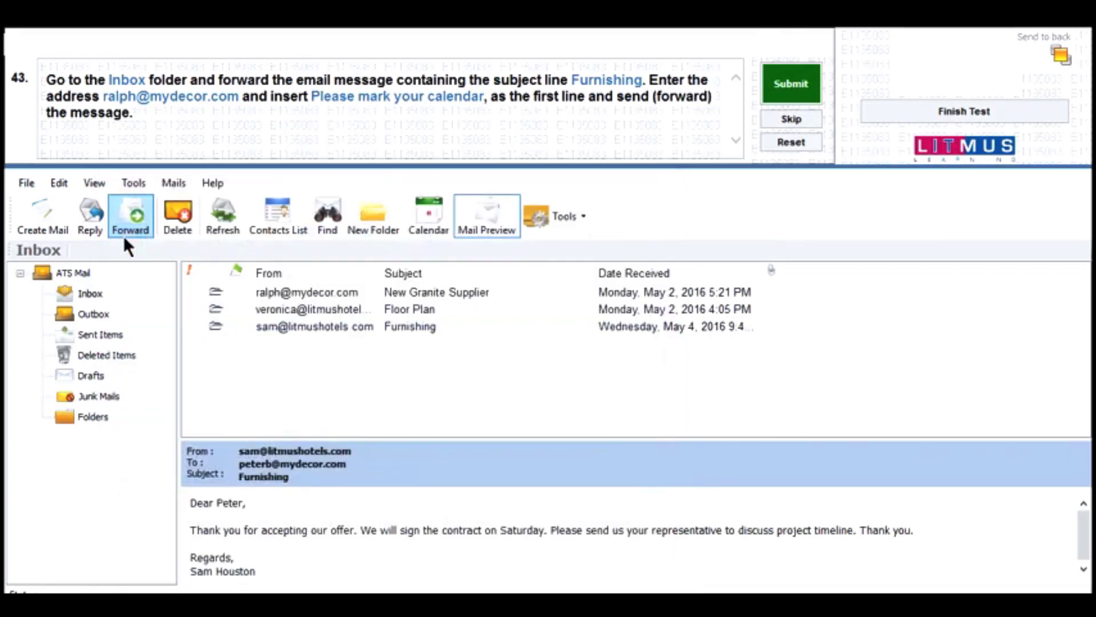
click(771, 95)
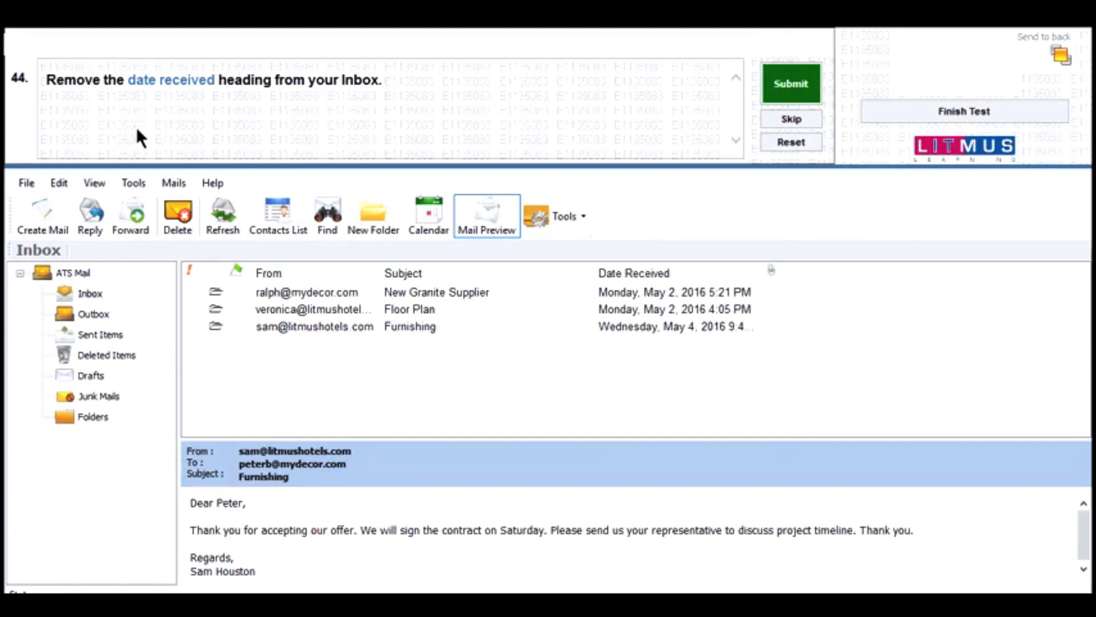
- Uncheck Date Received in View > Columns and submit question 44
click(91, 182)
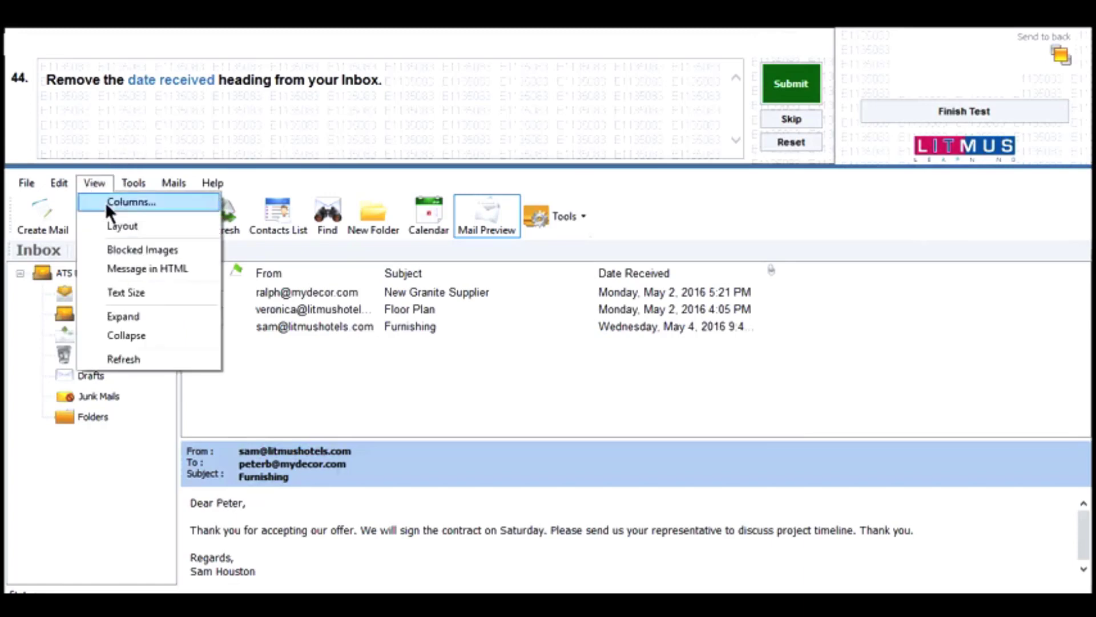
click(105, 202)
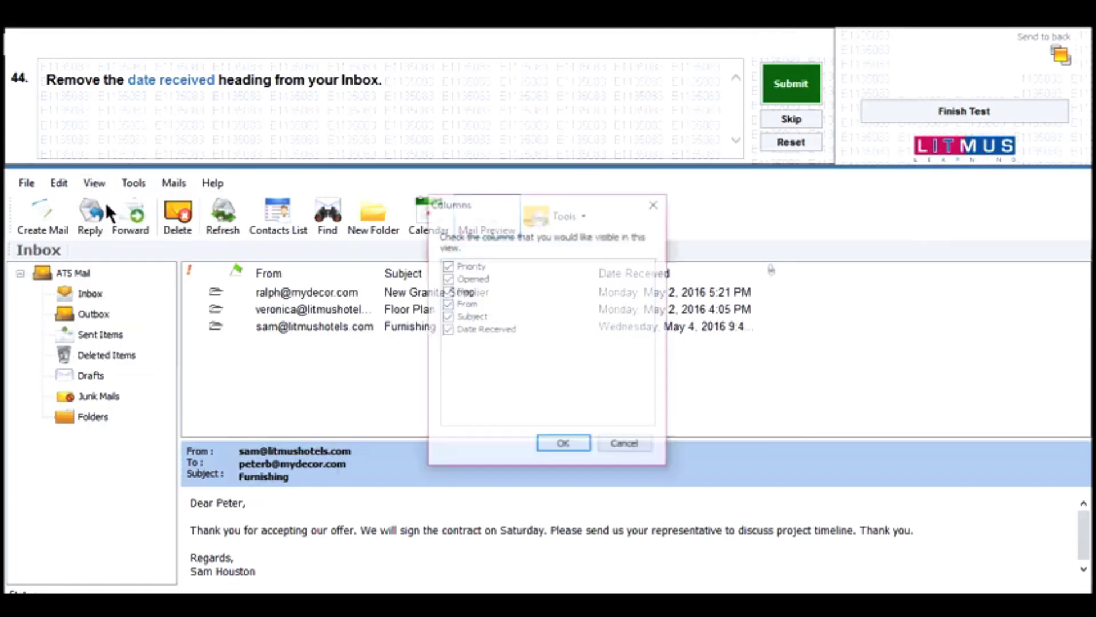
click(446, 332)
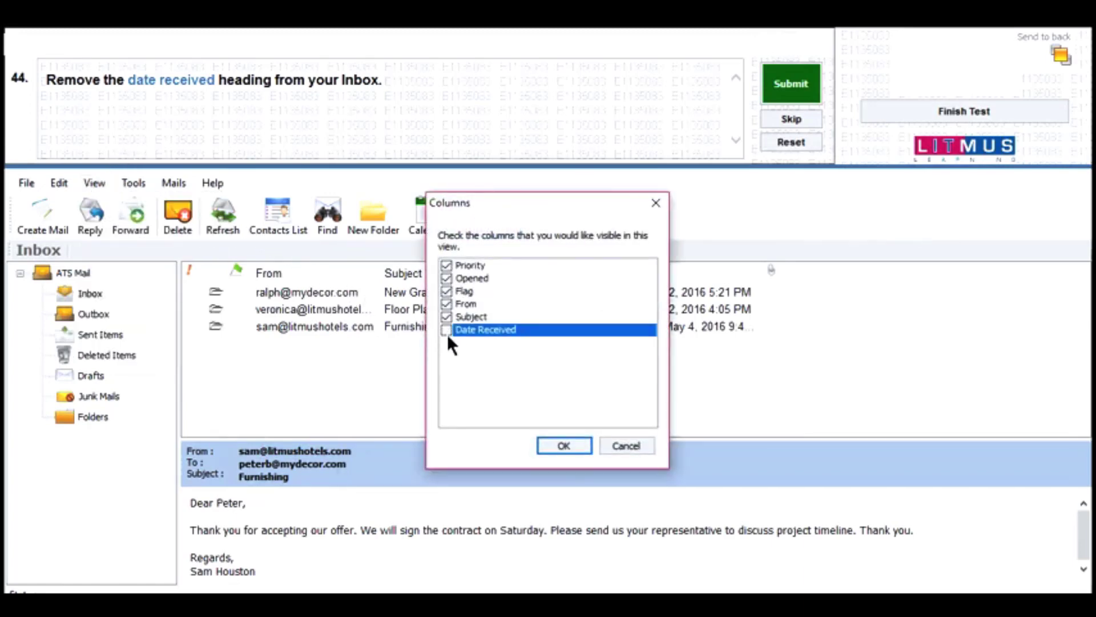
click(555, 446)
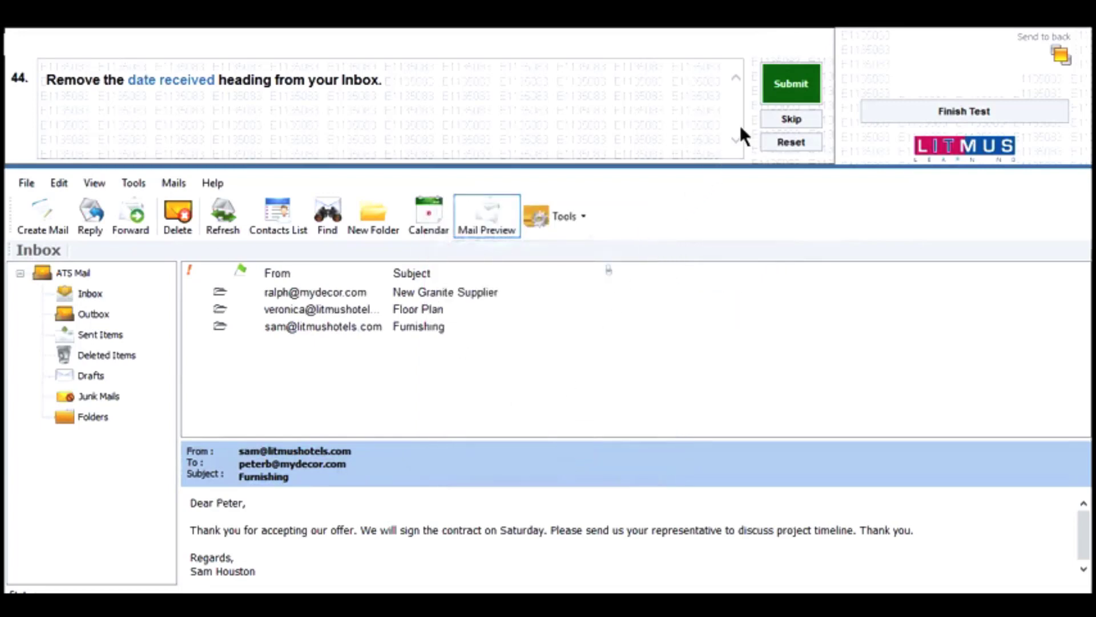
click(788, 84)
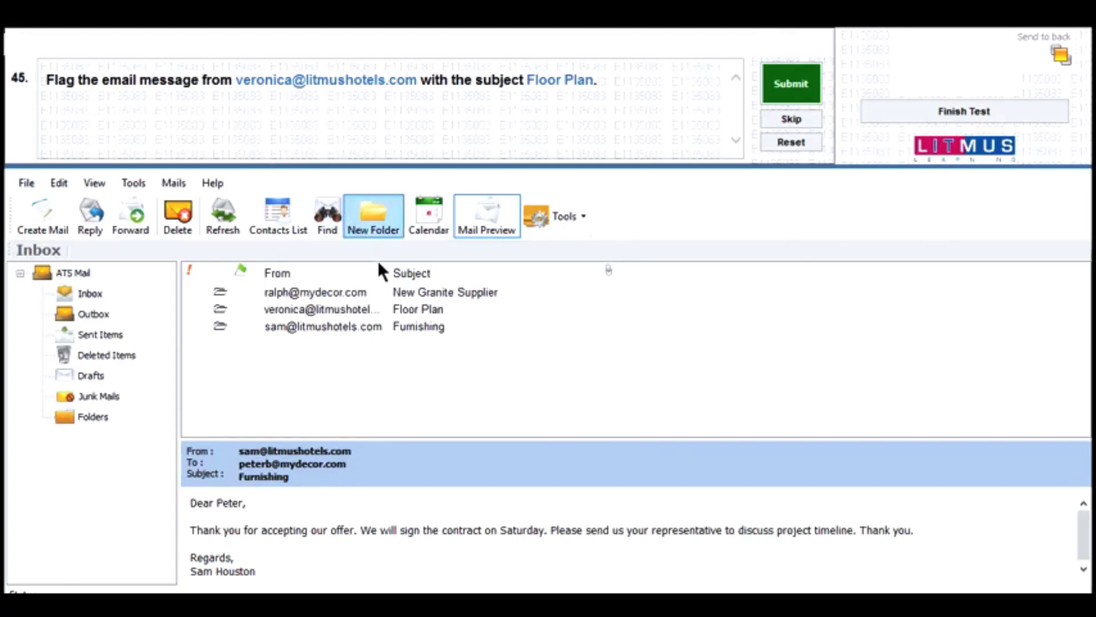
- Flag the Floor Plan email, mark New Granite Supplier as unread via Edit, and submit each answer
click(415, 317)
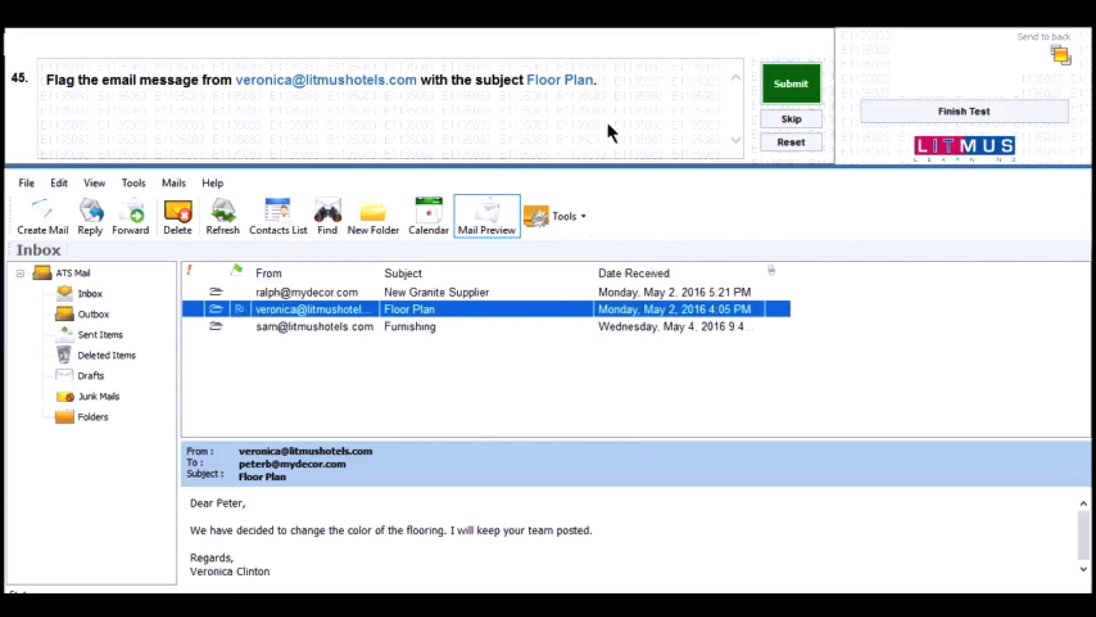
click(786, 81)
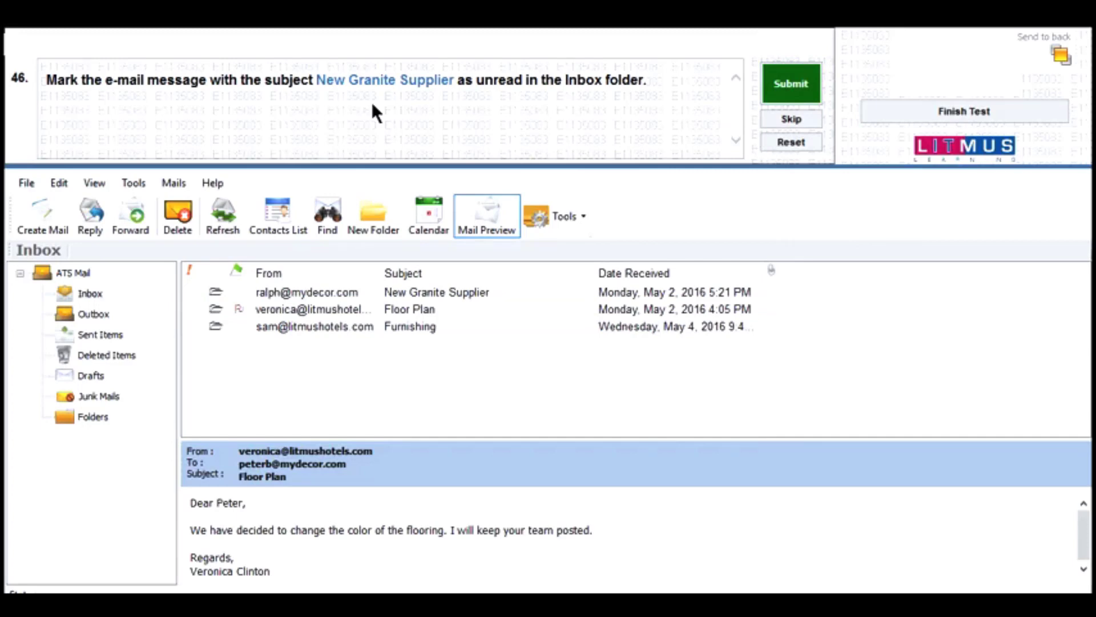
click(406, 297)
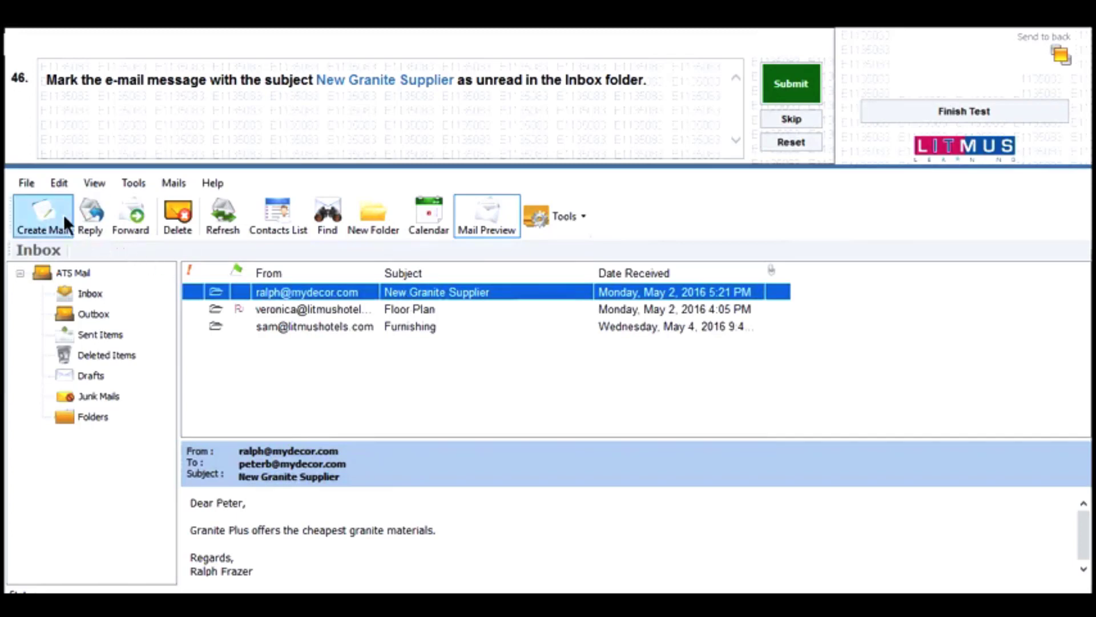
click(57, 183)
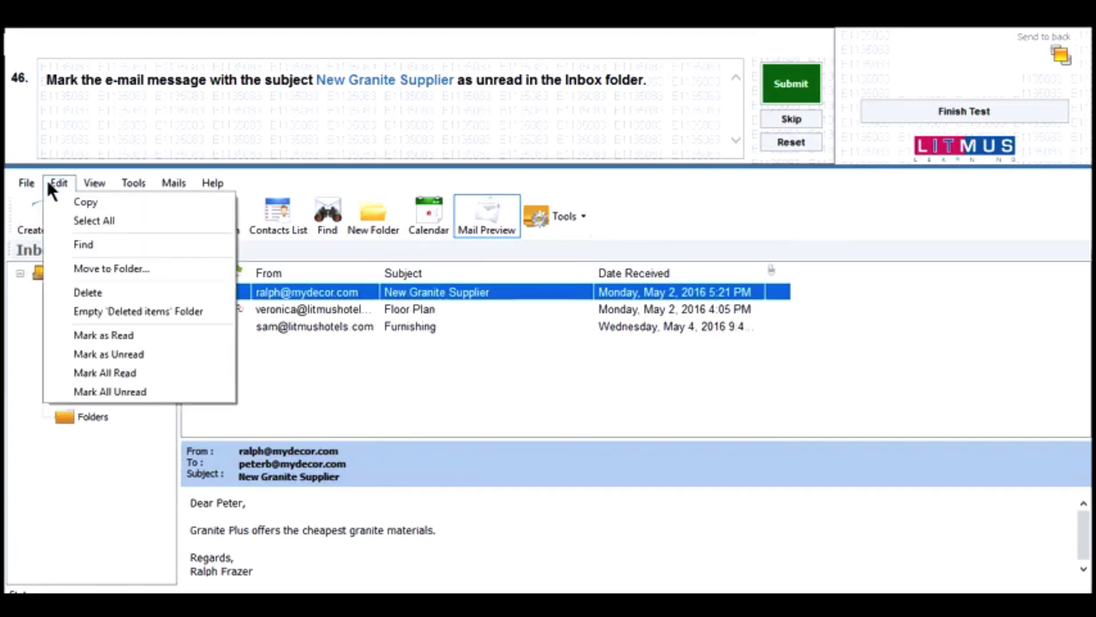
click(166, 354)
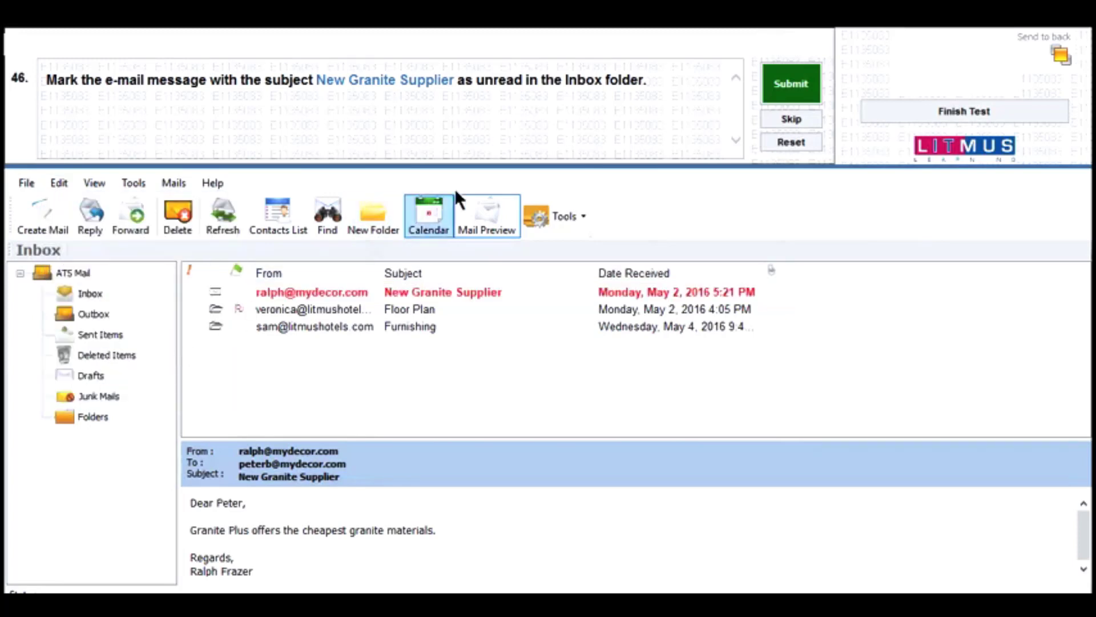
click(781, 86)
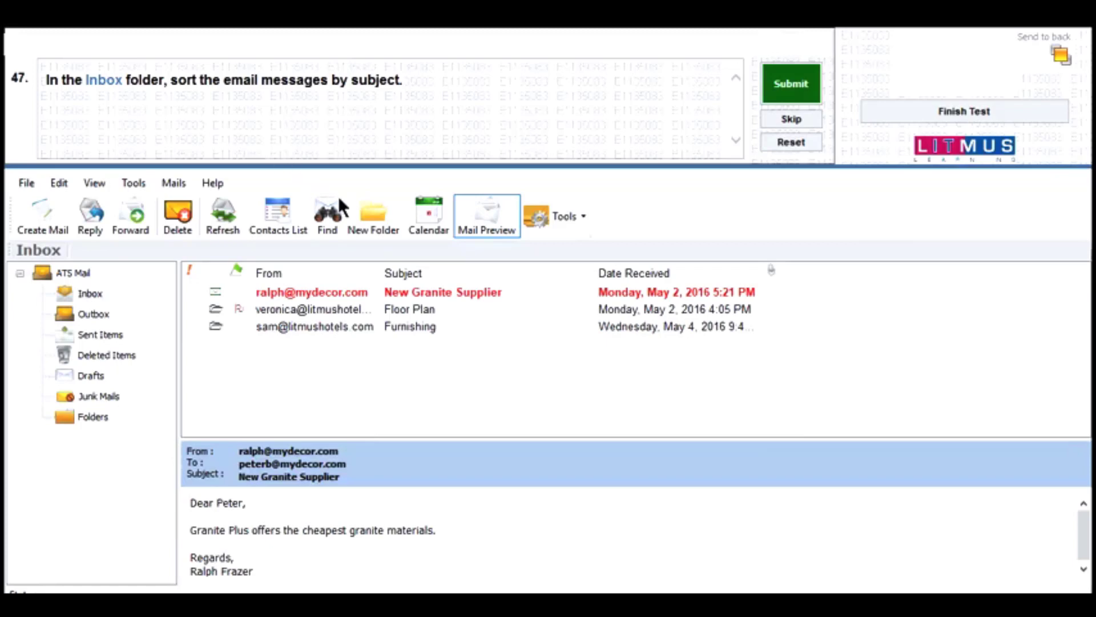
- Sort the Inbox by the Subject column and submit question 47
click(429, 273)
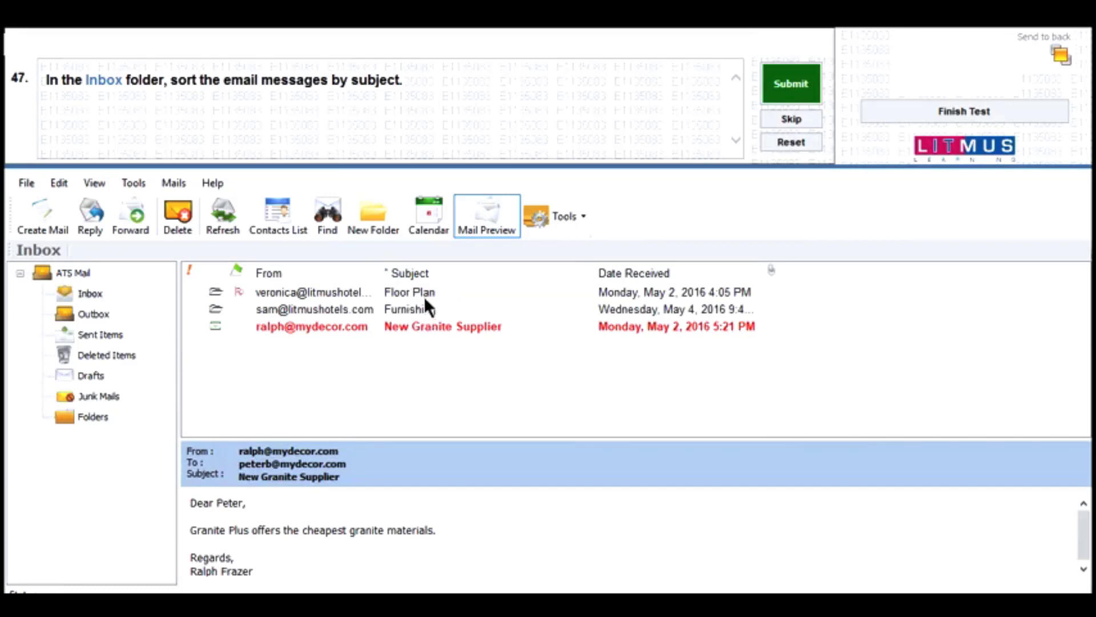
click(791, 80)
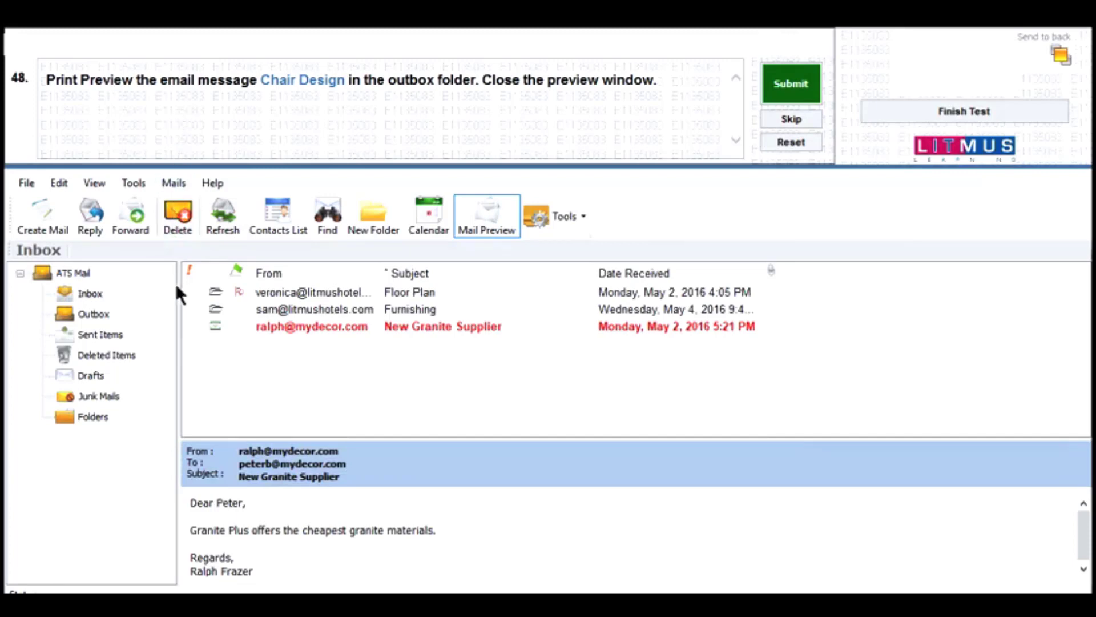
- Print preview the Outbox's Chair Design message, close the preview and message, and submit question 48
click(110, 315)
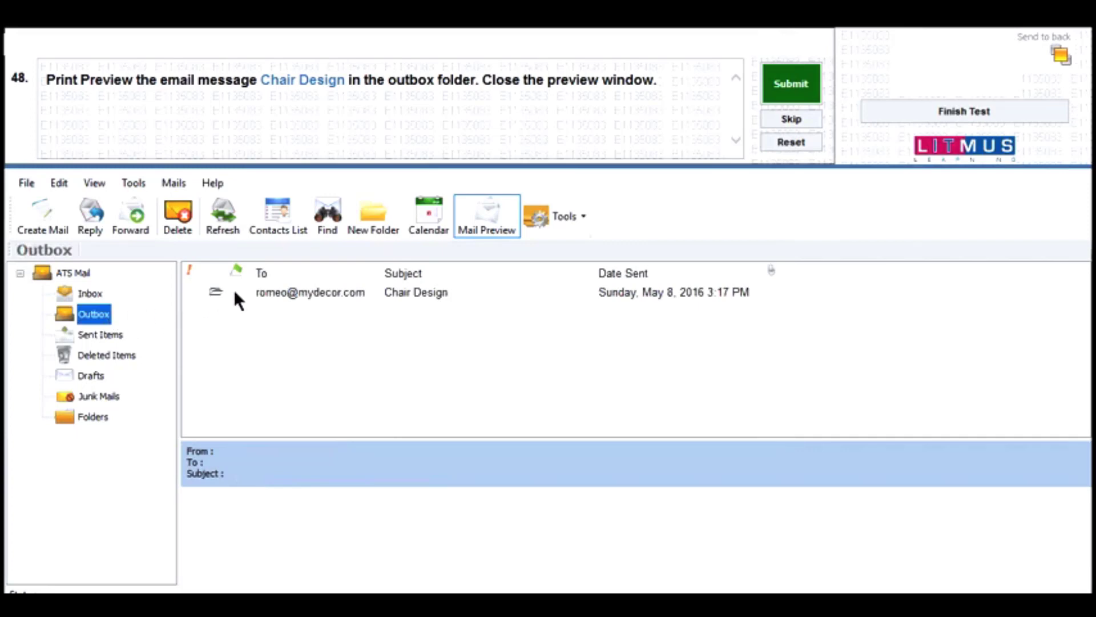
double_click(285, 291)
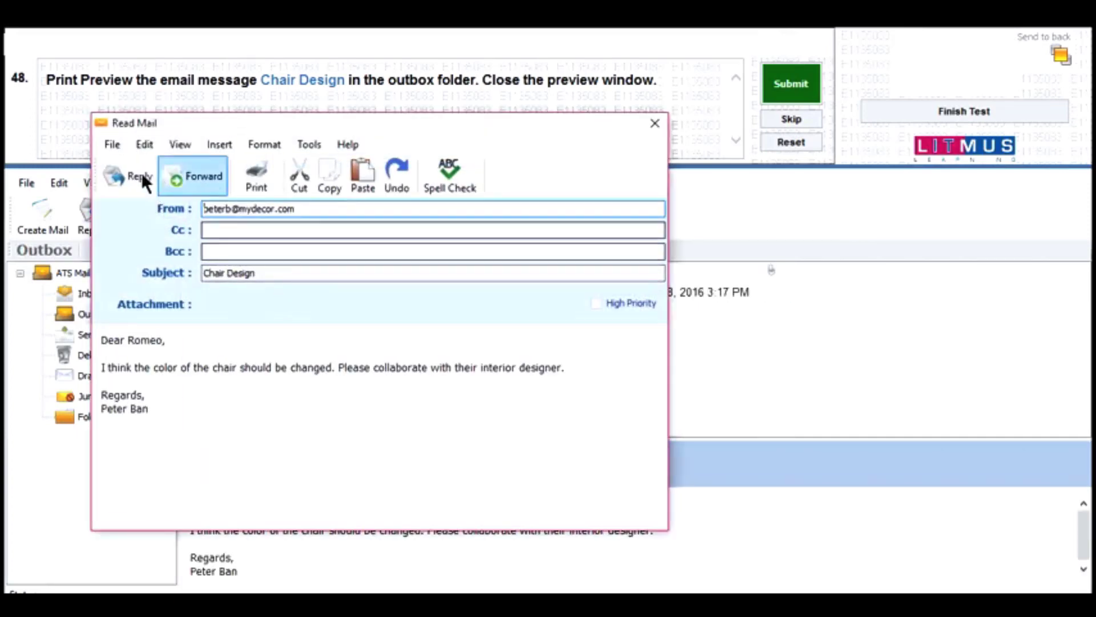
click(114, 139)
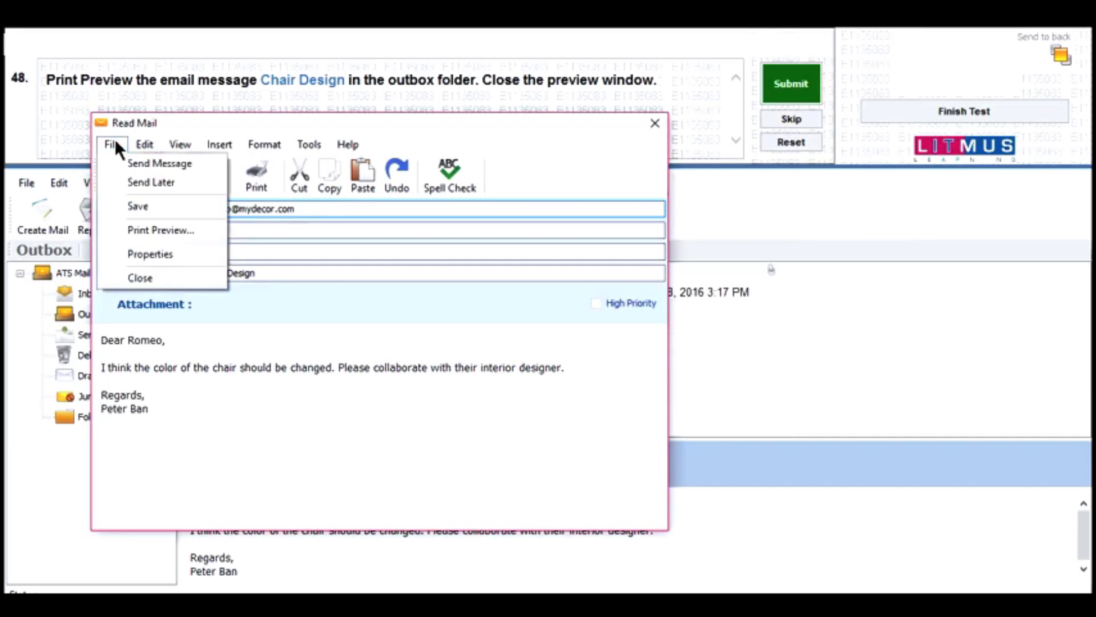
click(170, 229)
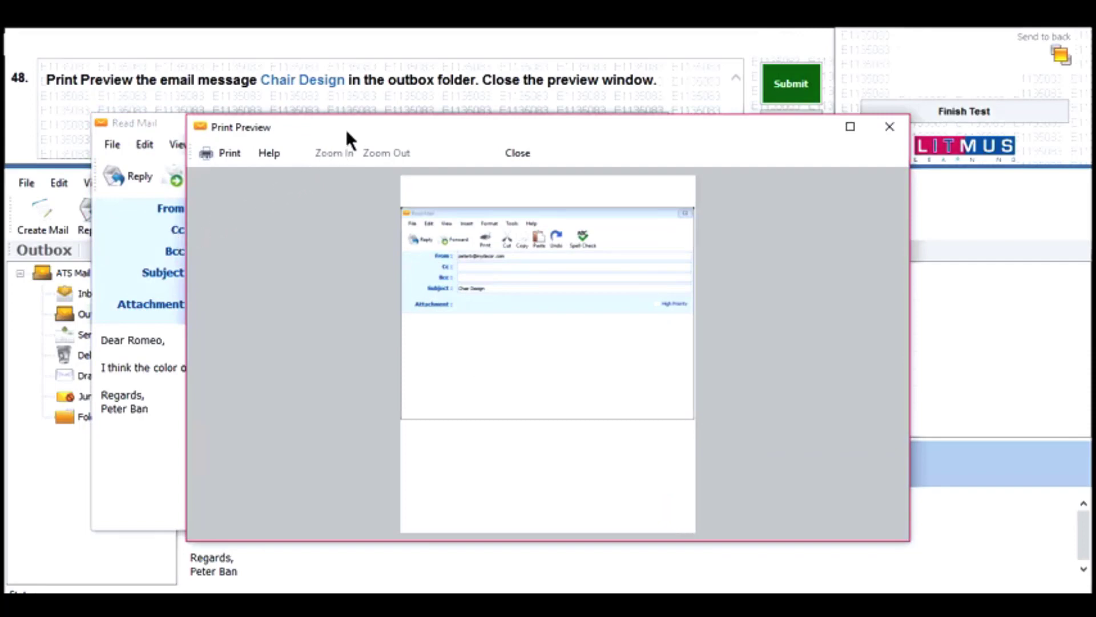
drag(347, 131, 230, 197)
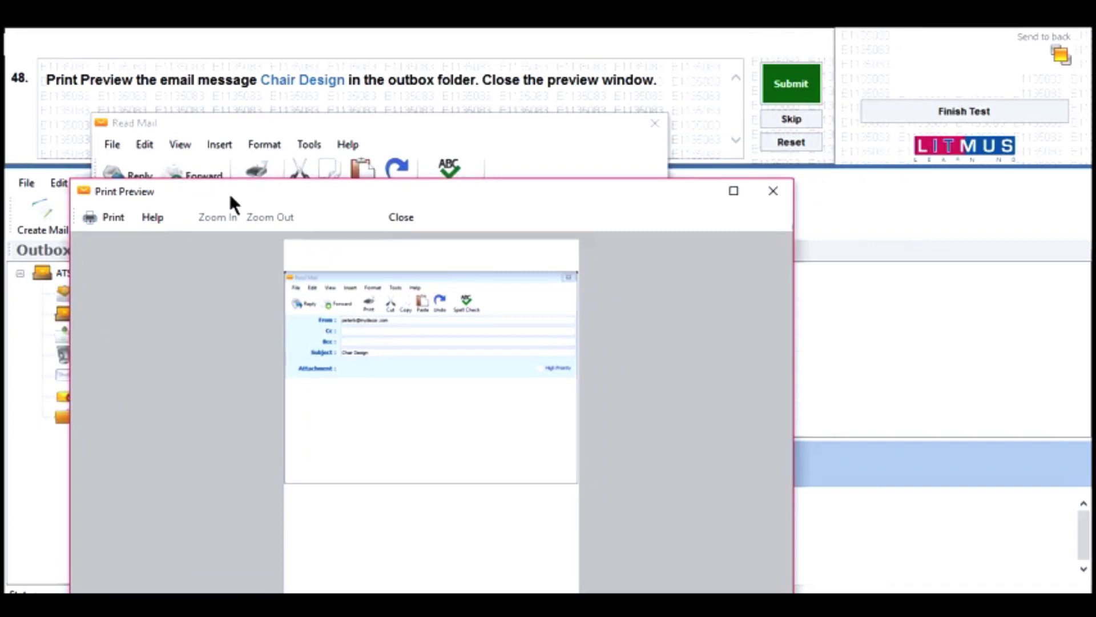
click(402, 216)
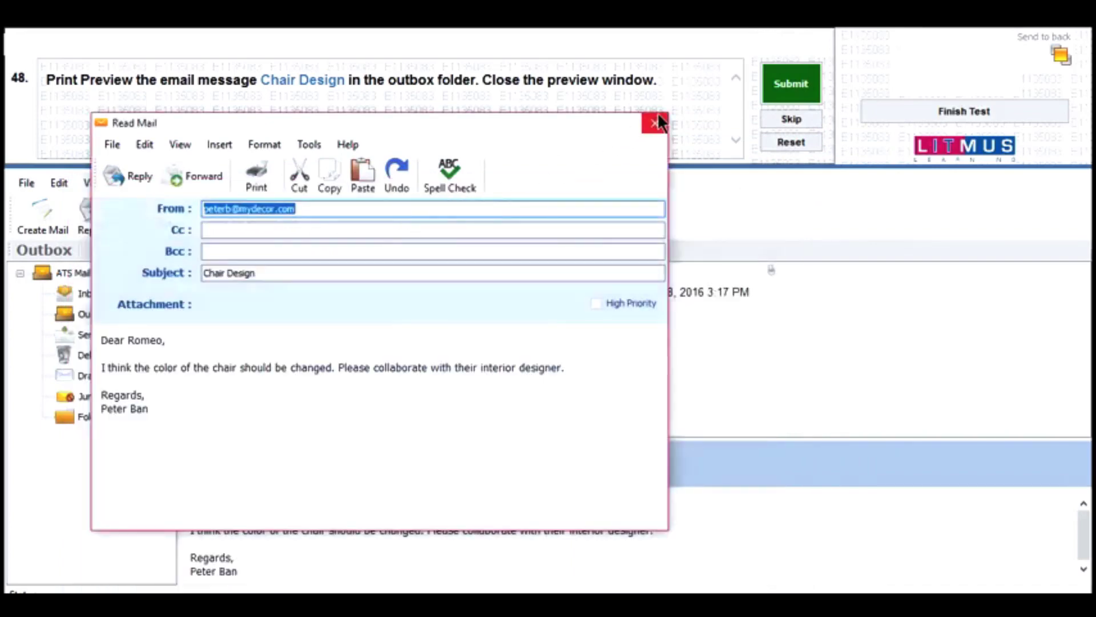
click(655, 121)
click(792, 83)
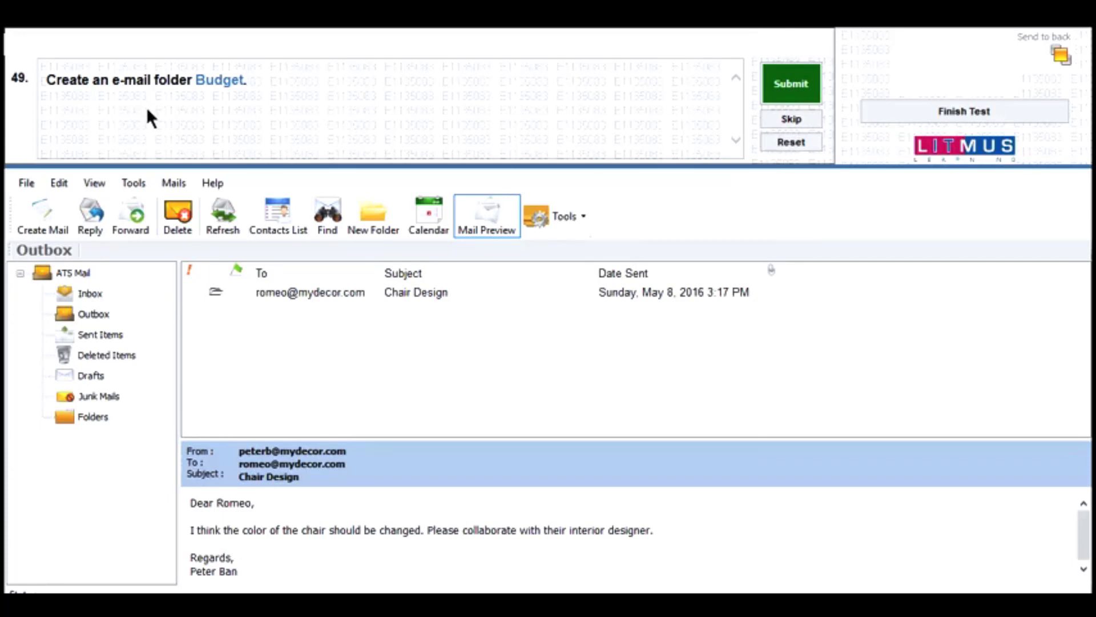
- Create a mail folder named 'Budget' and submit question 49
click(364, 209)
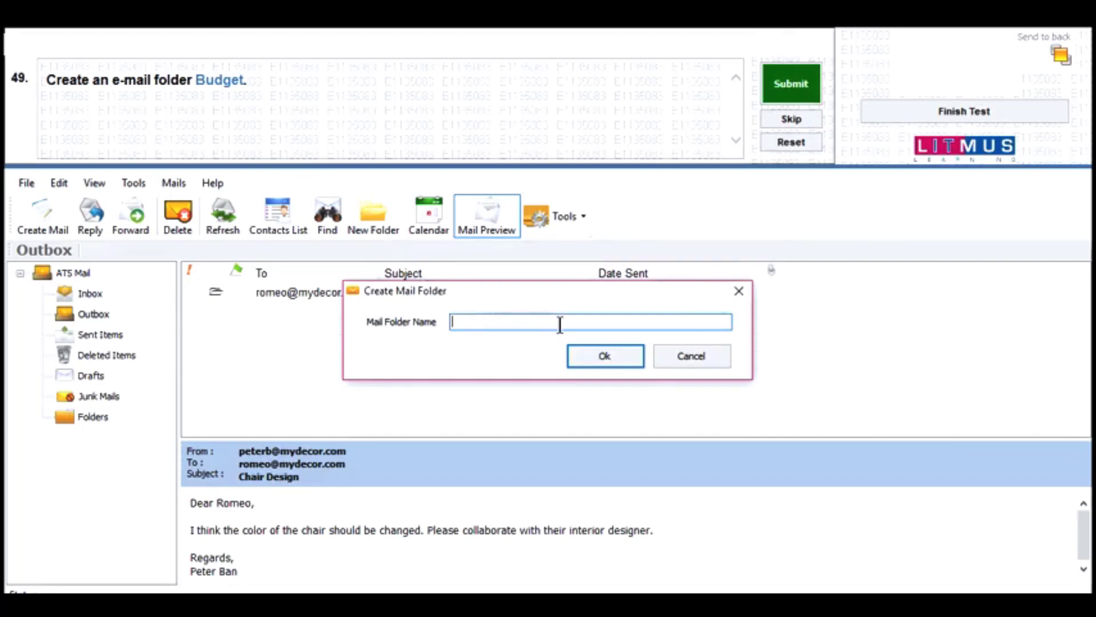
text(Budget)
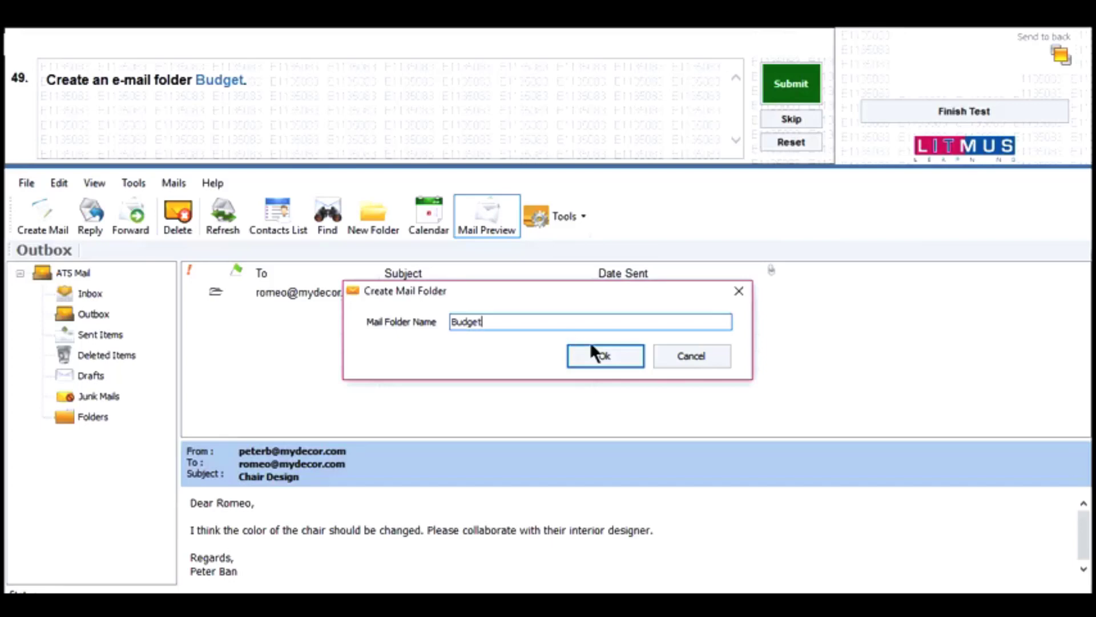
click(601, 360)
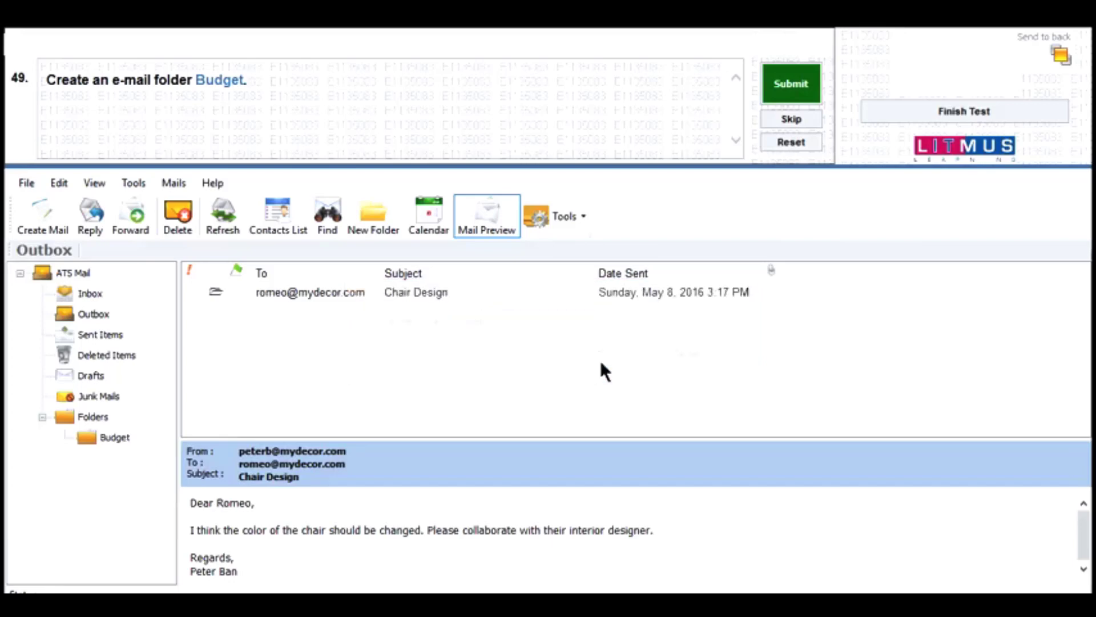
click(783, 91)
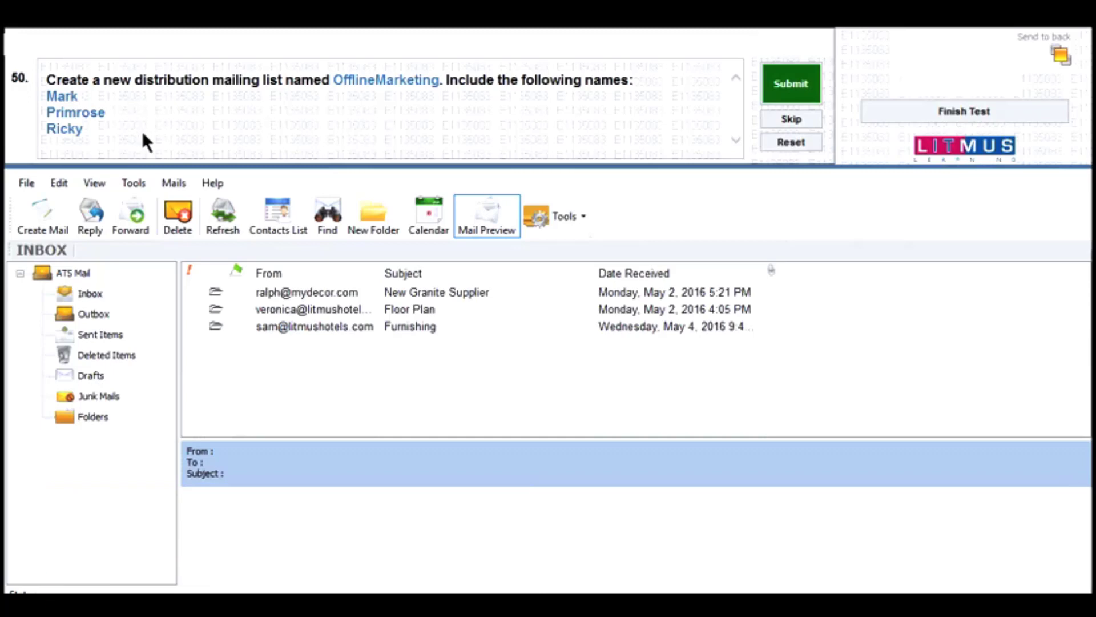
- Create a new distribution list named 'OfflineMarketing' from the Tools menu
click(582, 216)
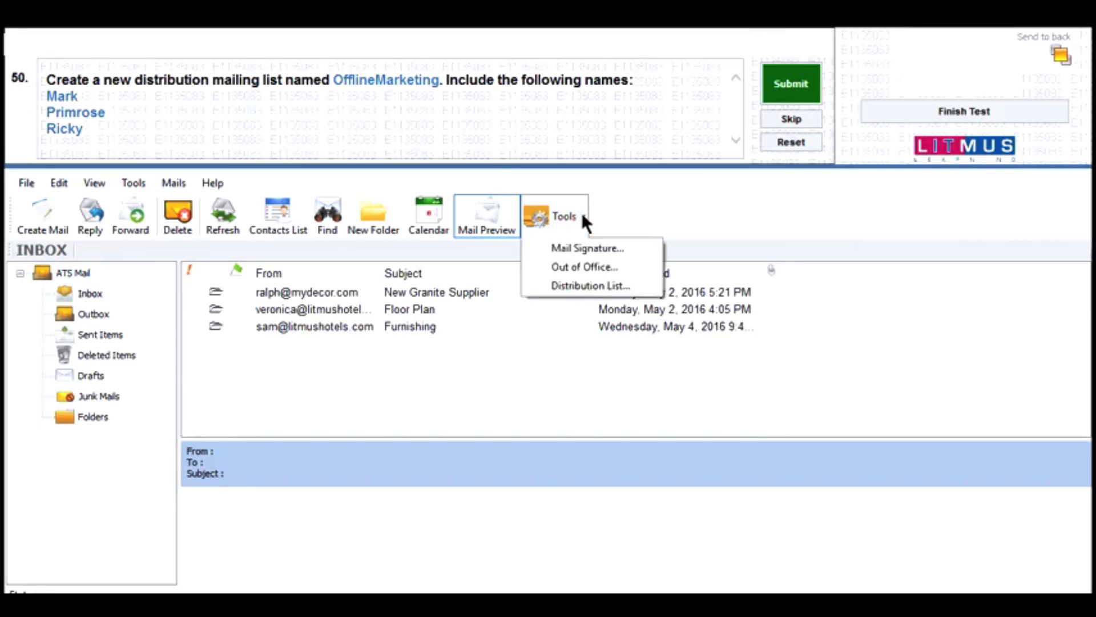
click(570, 288)
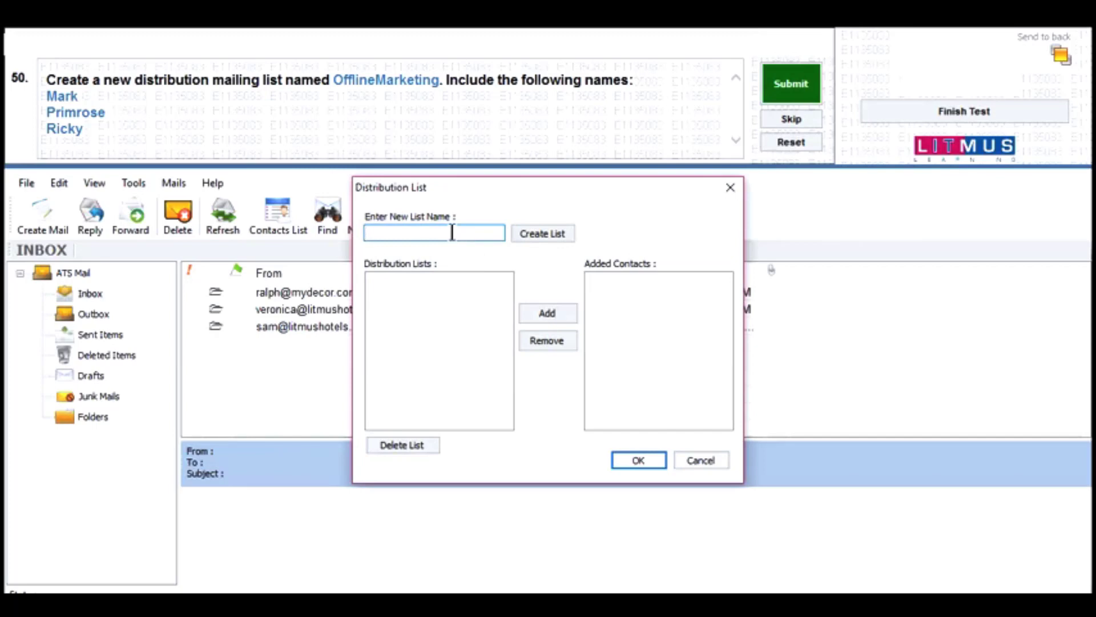
text(OfflineMarketing)
click(535, 233)
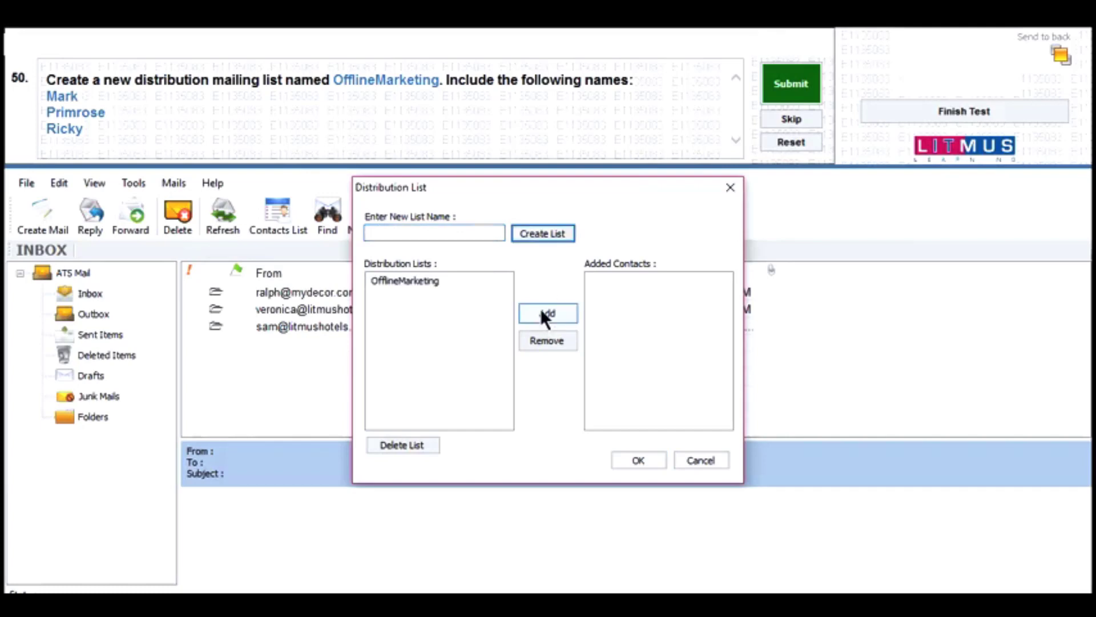
- Add the three requested contacts to OfflineMarketing, save the list, and submit question 50
click(540, 308)
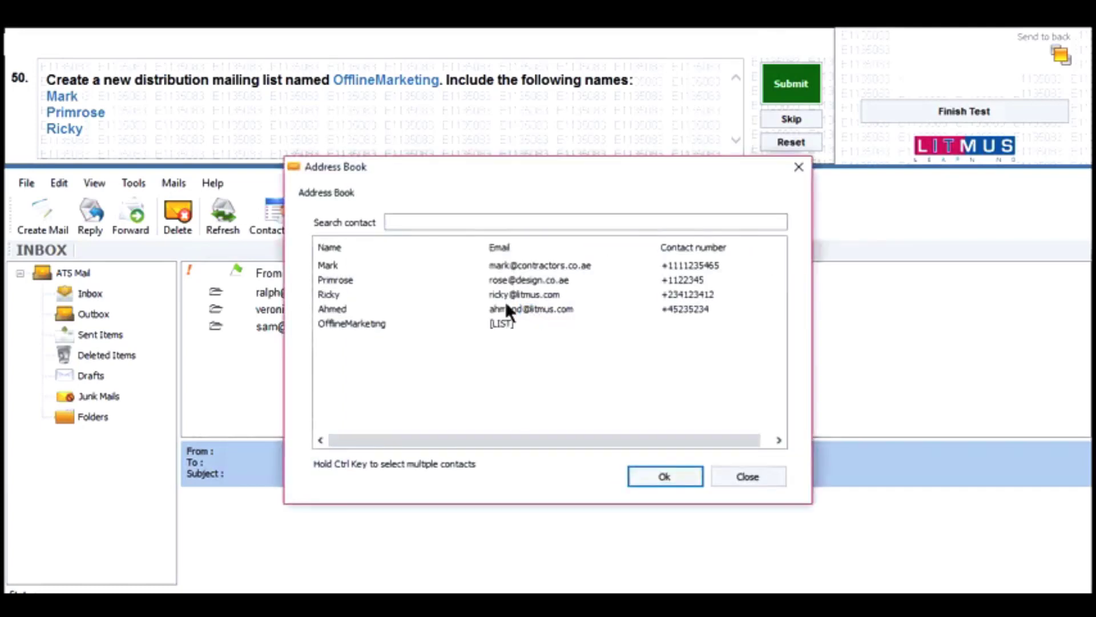
click(336, 267)
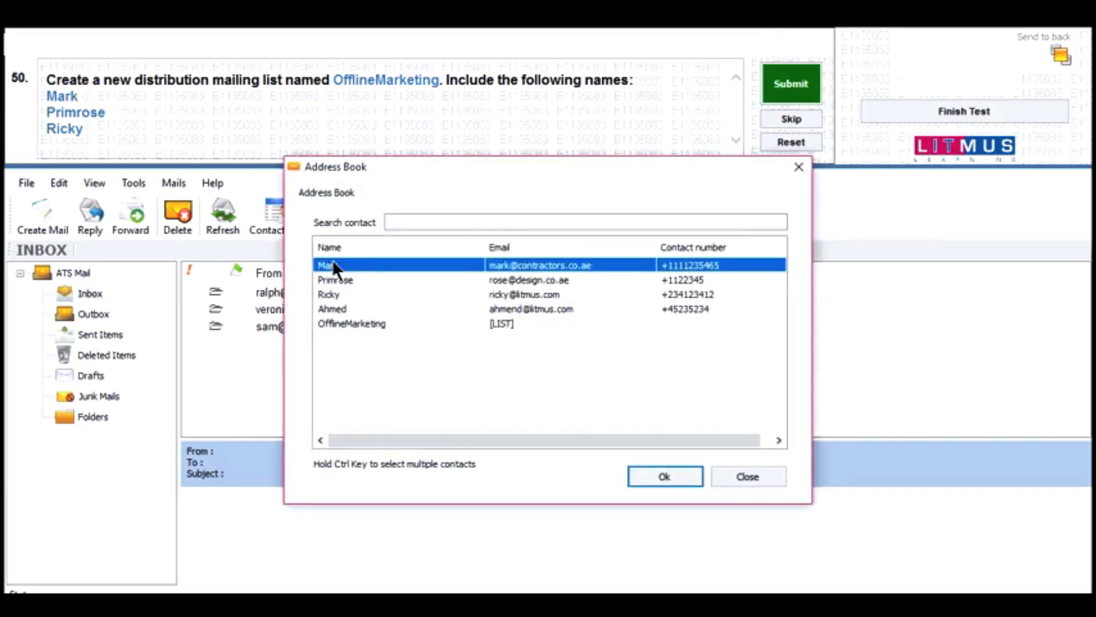
key(shift+Down)
key(shift+Down)
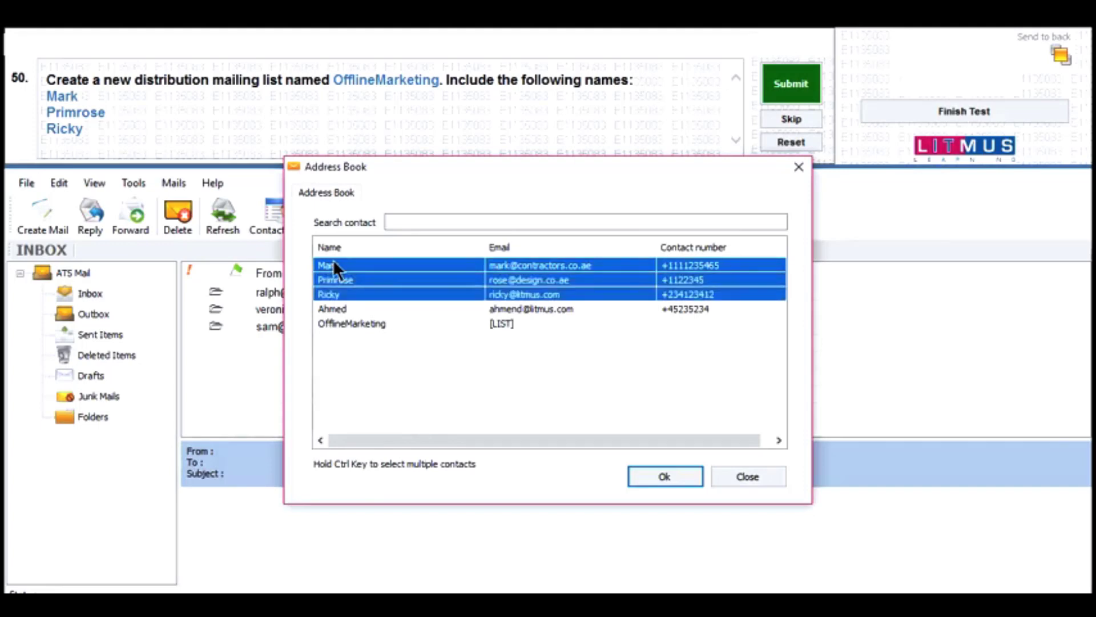
click(643, 479)
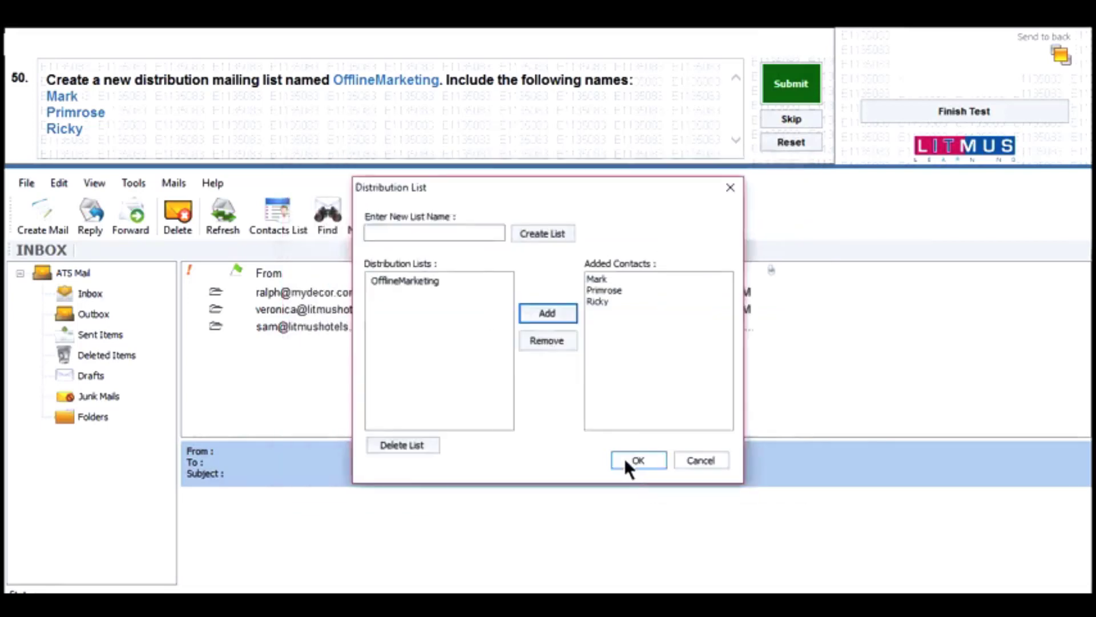
click(635, 460)
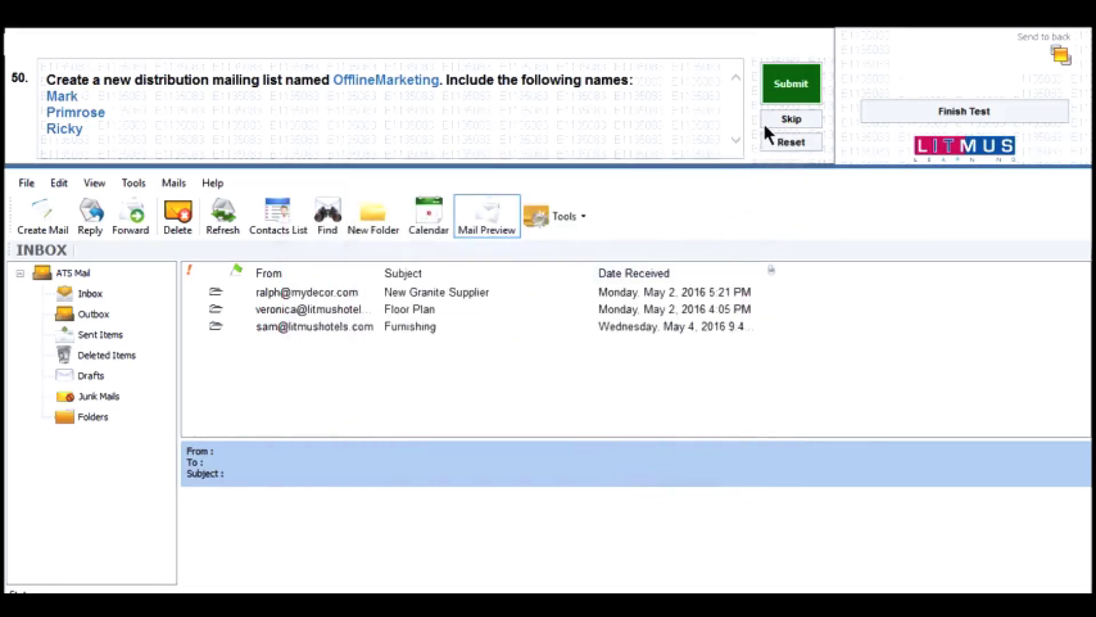
click(784, 98)
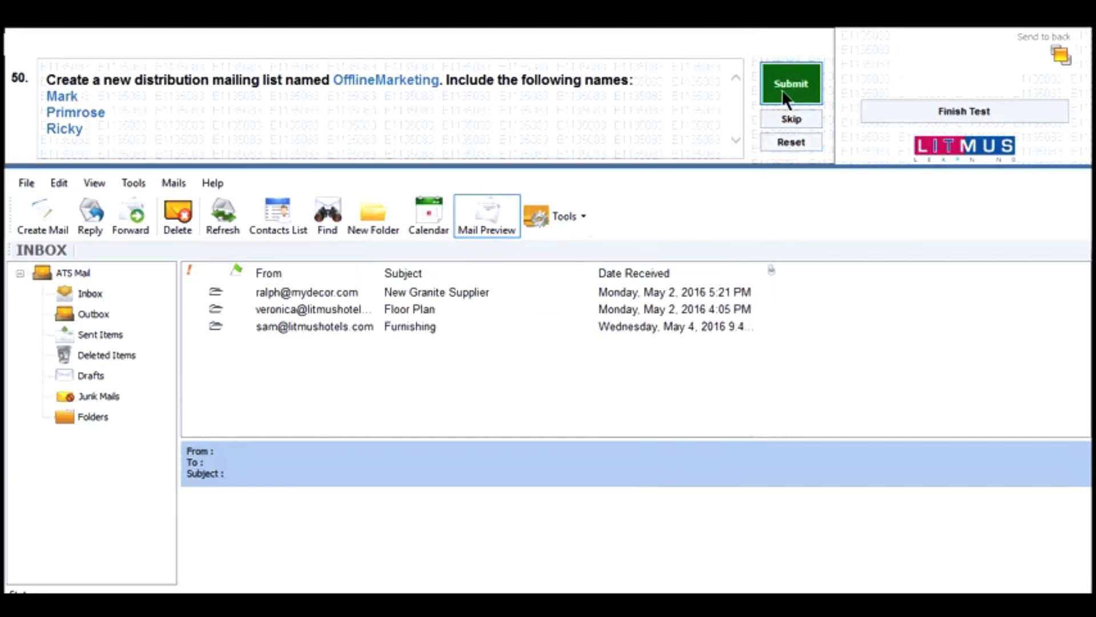